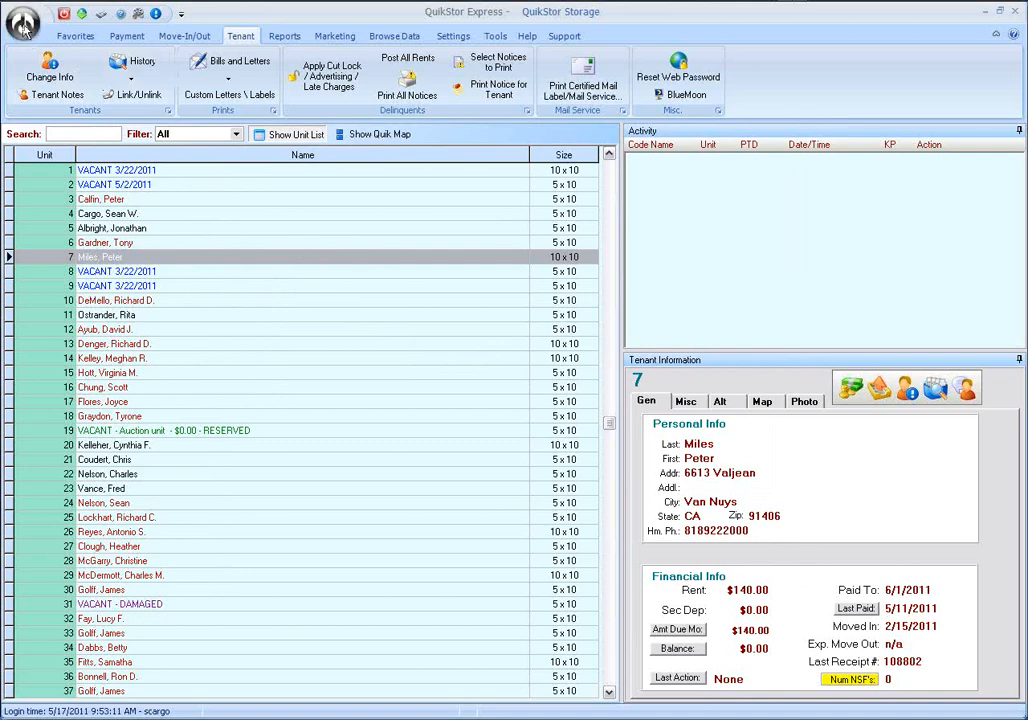
Open the Mail Service settings in the site setup and verify the mail service account credentials.
click(24, 24)
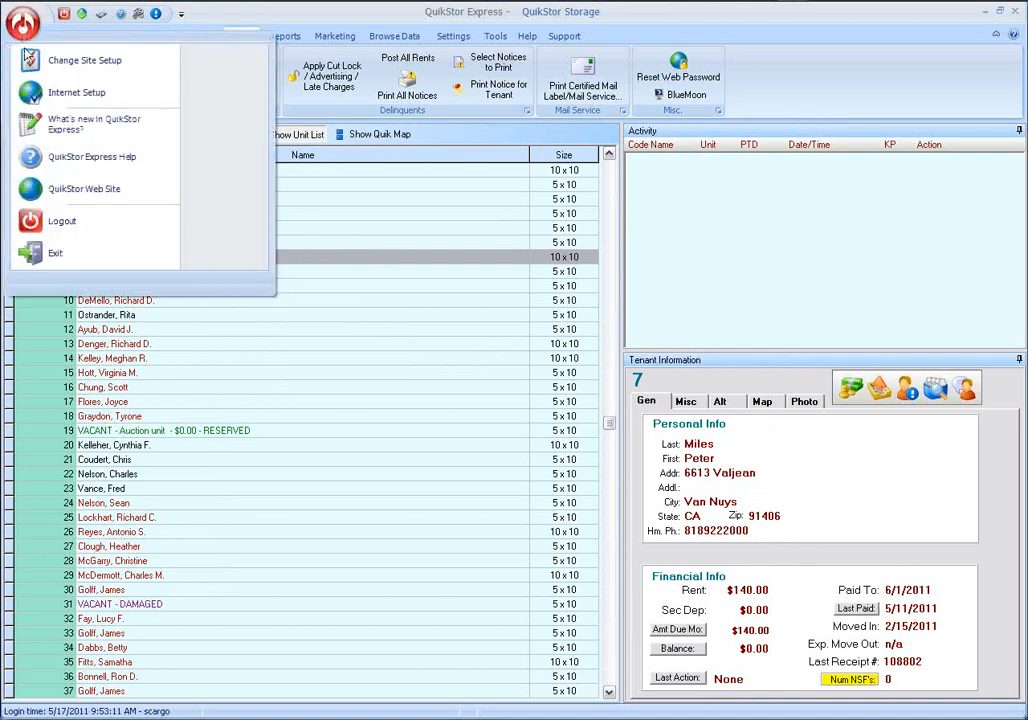
click(85, 62)
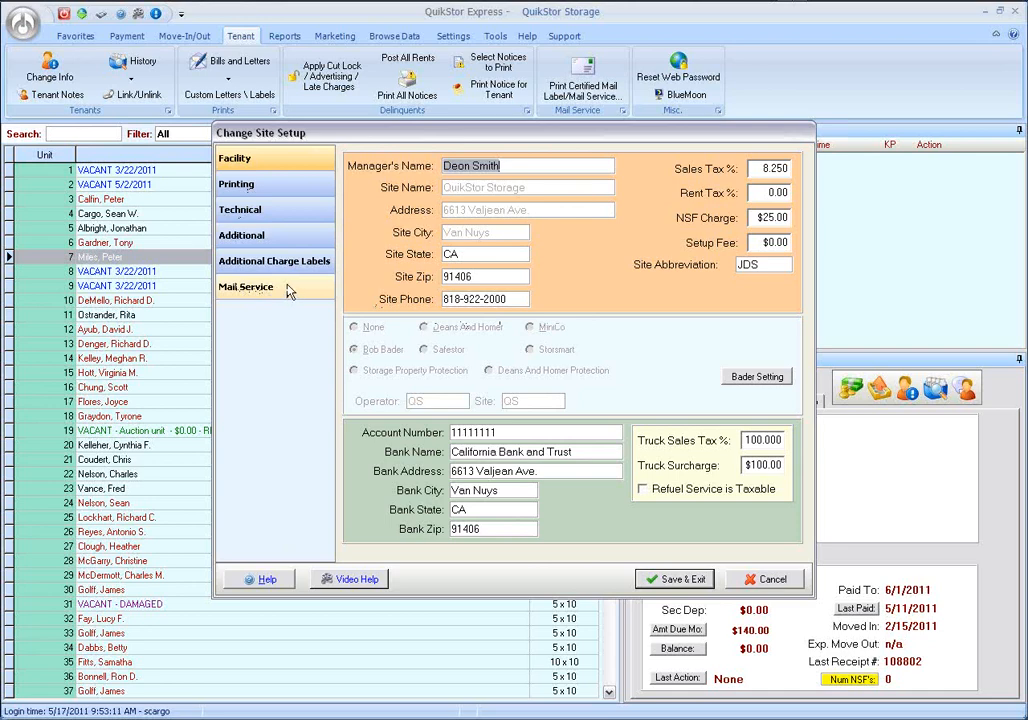
click(276, 290)
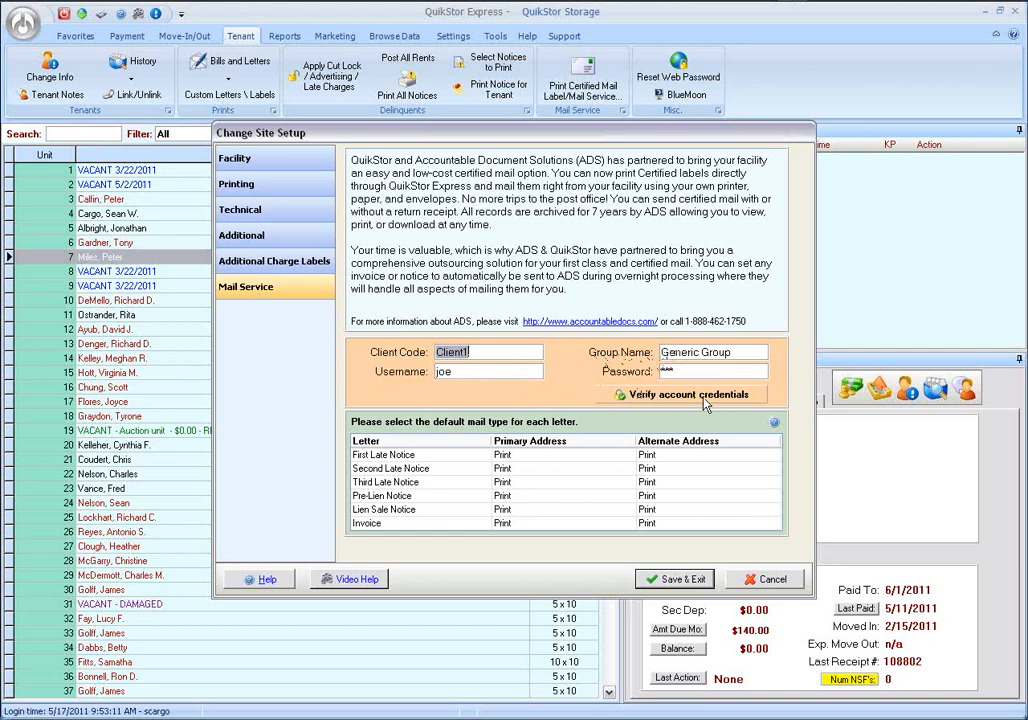
click(645, 396)
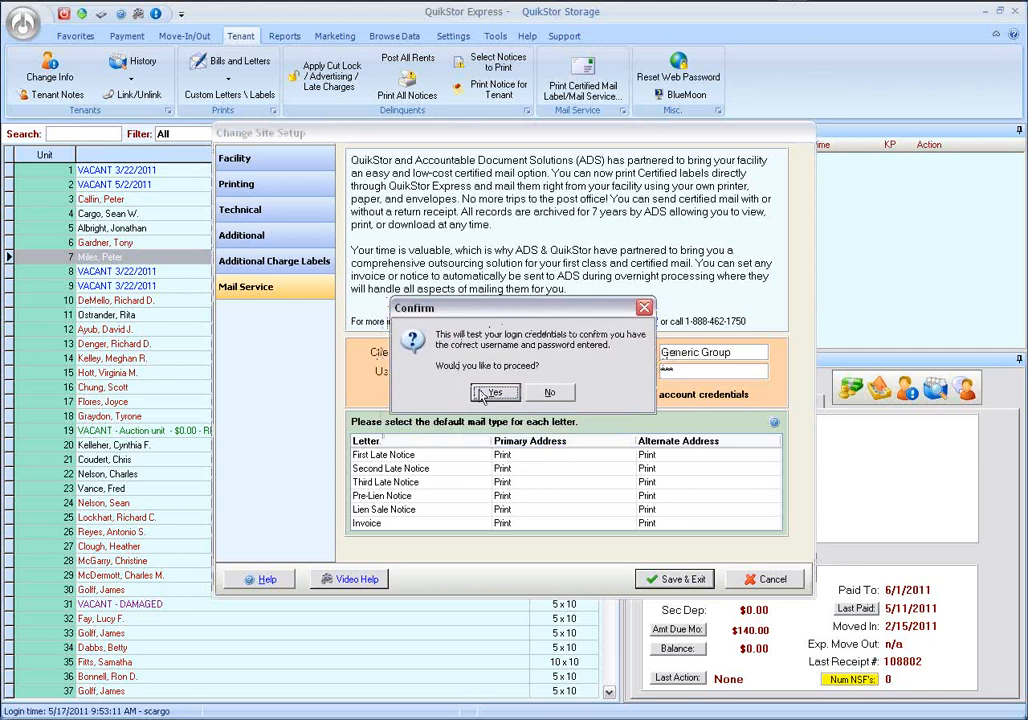
click(496, 393)
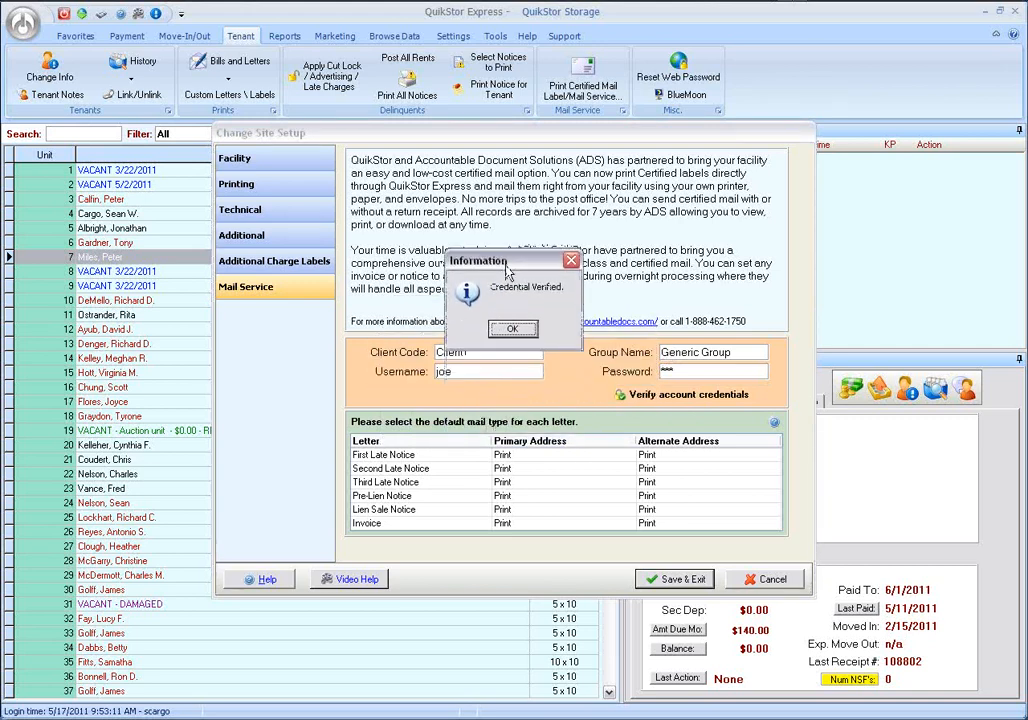
click(517, 333)
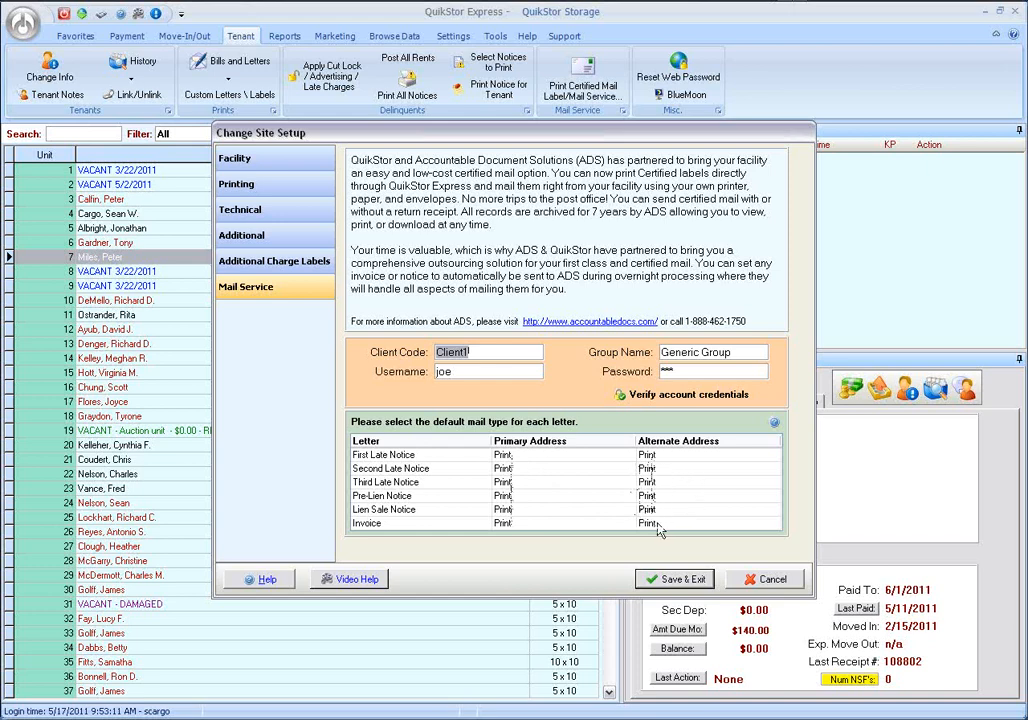
Examine the Certified Label and Mail Service choices, including First Class and Certified, in the First Late Notice's primary-address mail options.
click(662, 457)
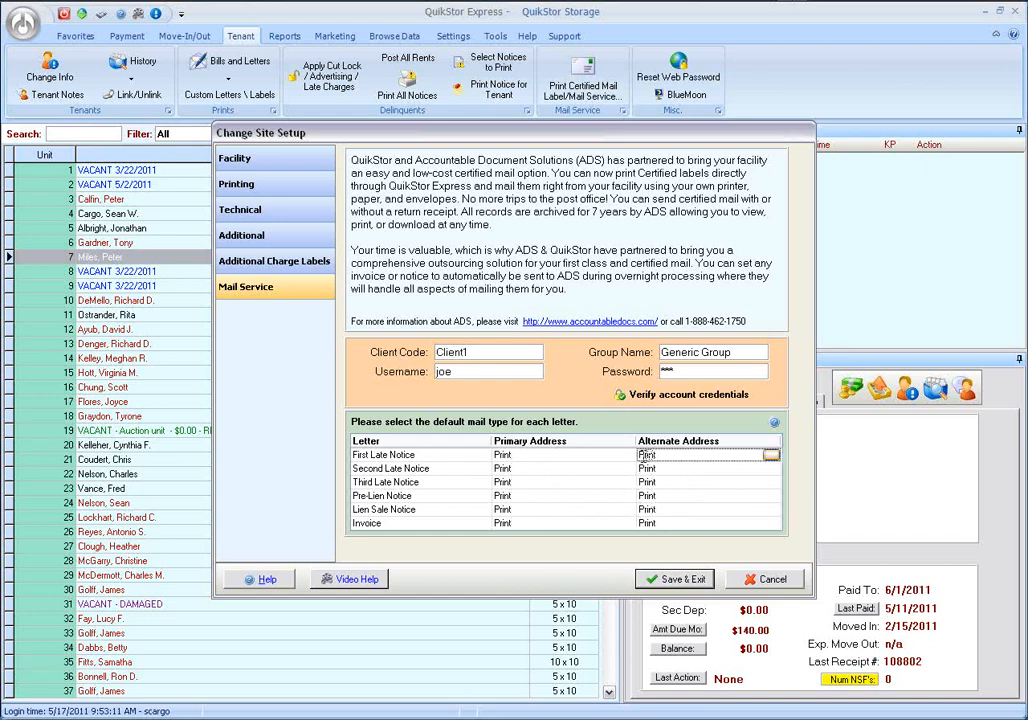
click(545, 455)
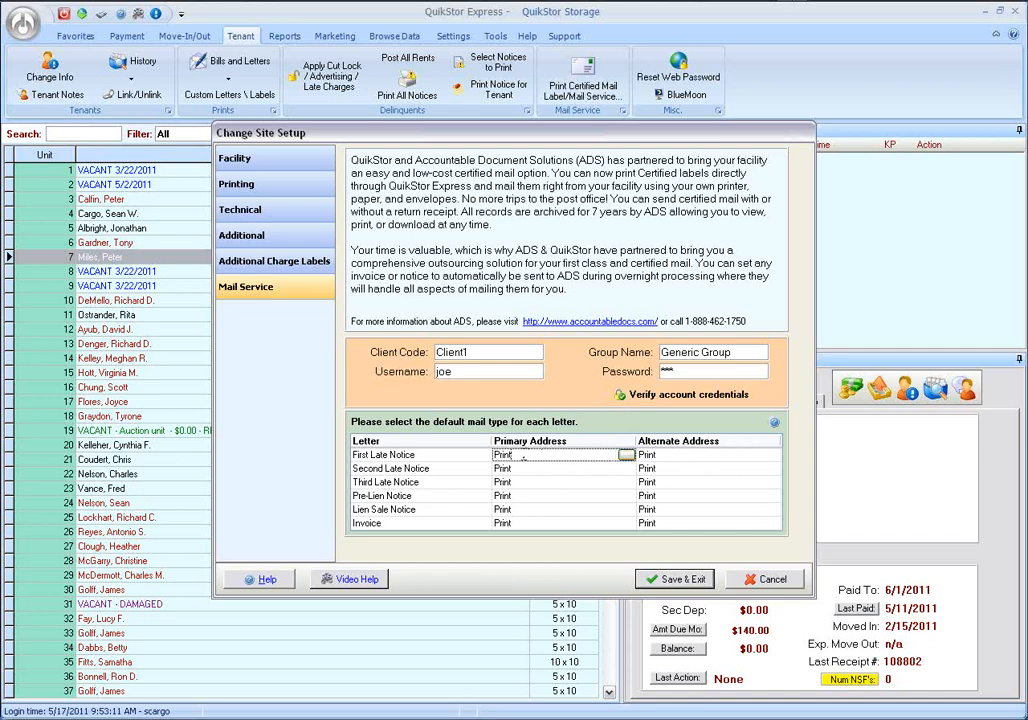
click(626, 456)
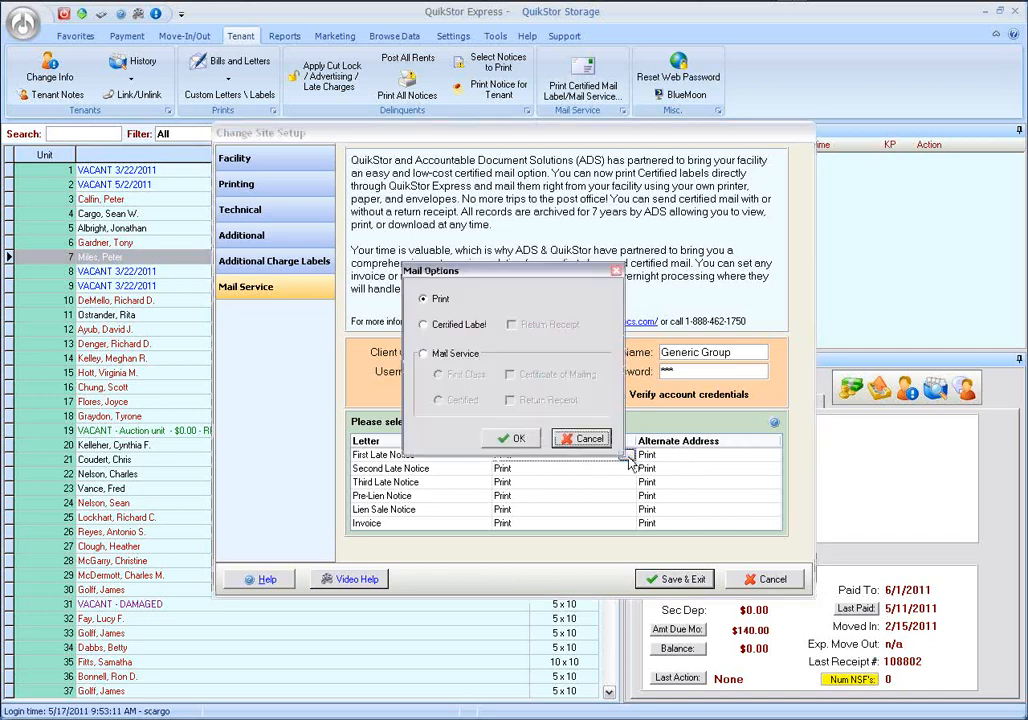
mouse_move(493, 278)
mouse_down()
mouse_move(470, 270)
mouse_move(507, 267)
mouse_up()
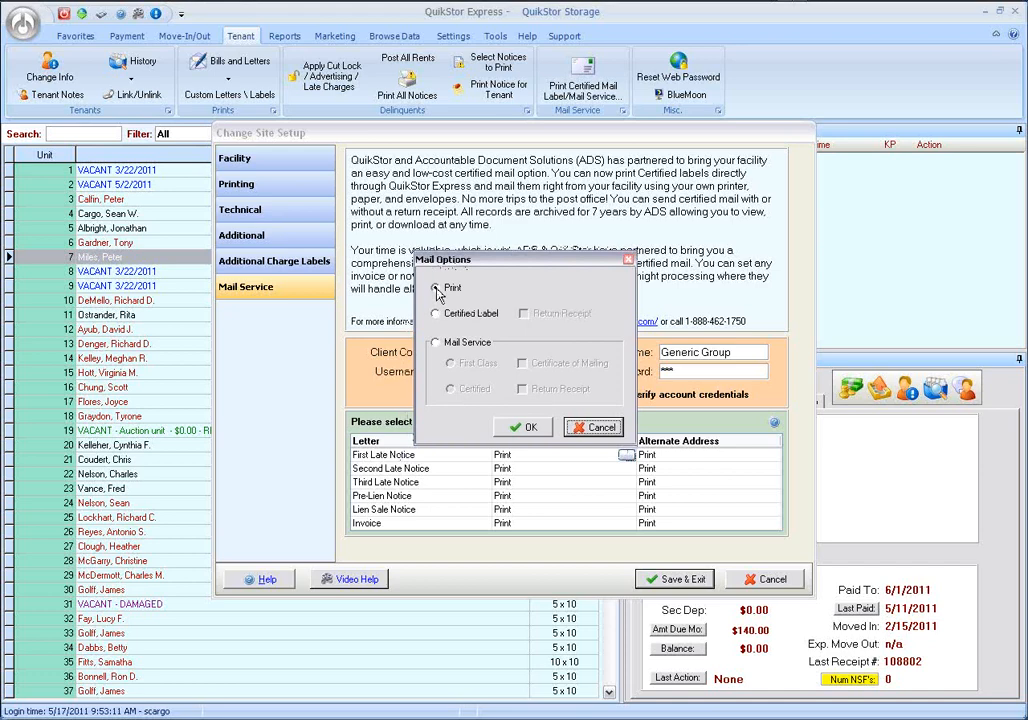
click(436, 289)
click(436, 315)
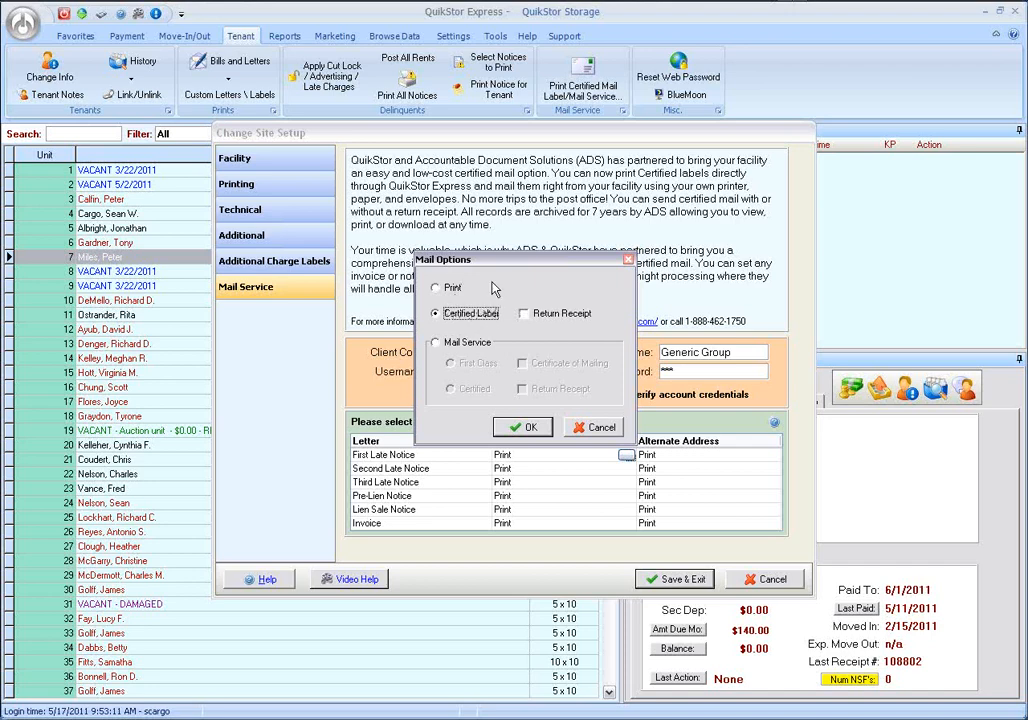
drag(497, 267, 502, 232)
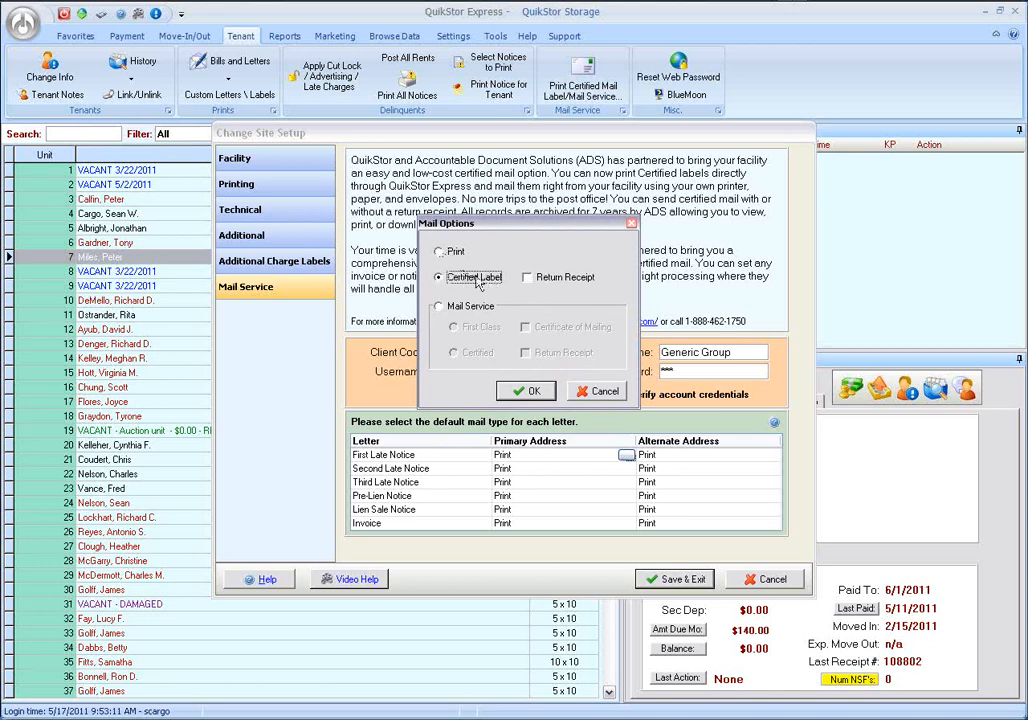
click(440, 306)
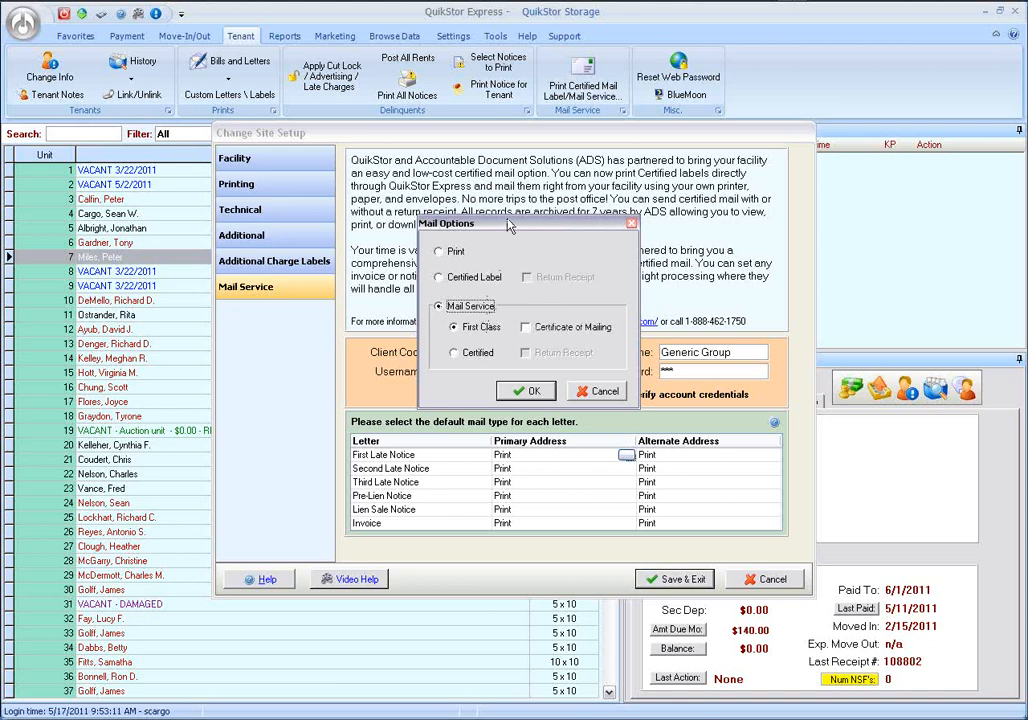
drag(510, 224, 438, 225)
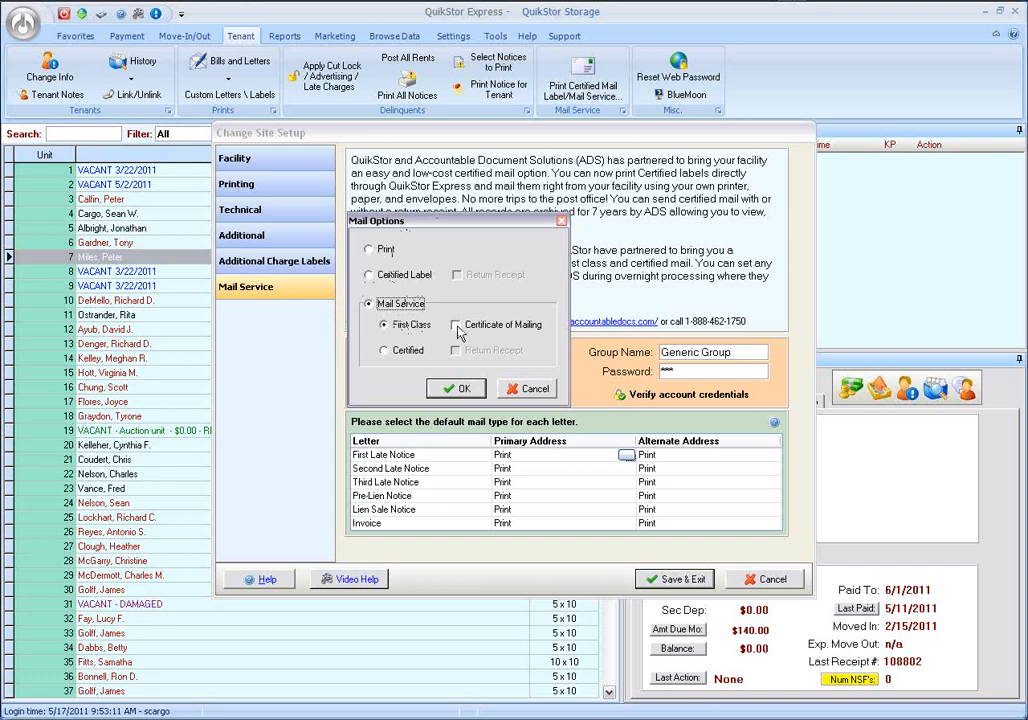
click(385, 351)
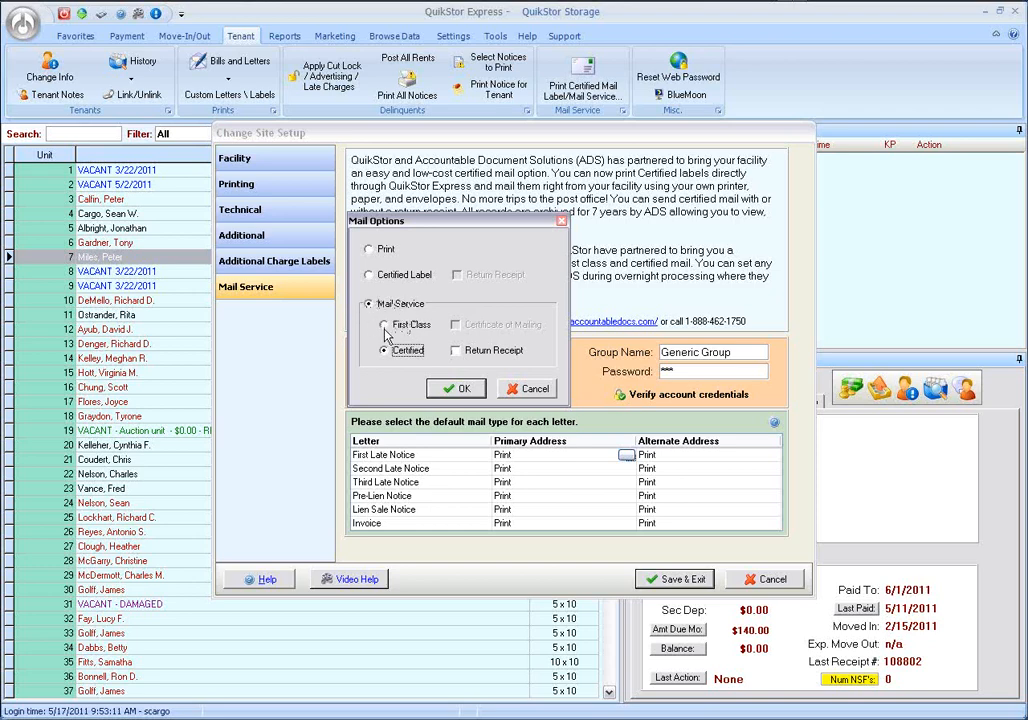
Set the First Late Notice's default mail type for the primary address to Print.
click(368, 277)
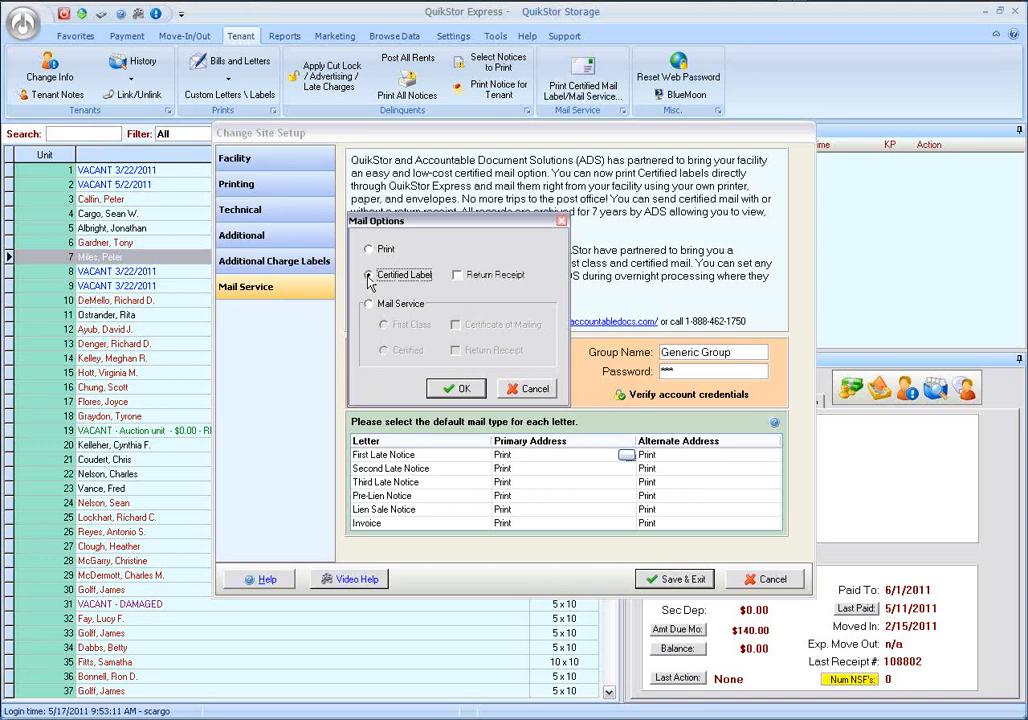
click(368, 249)
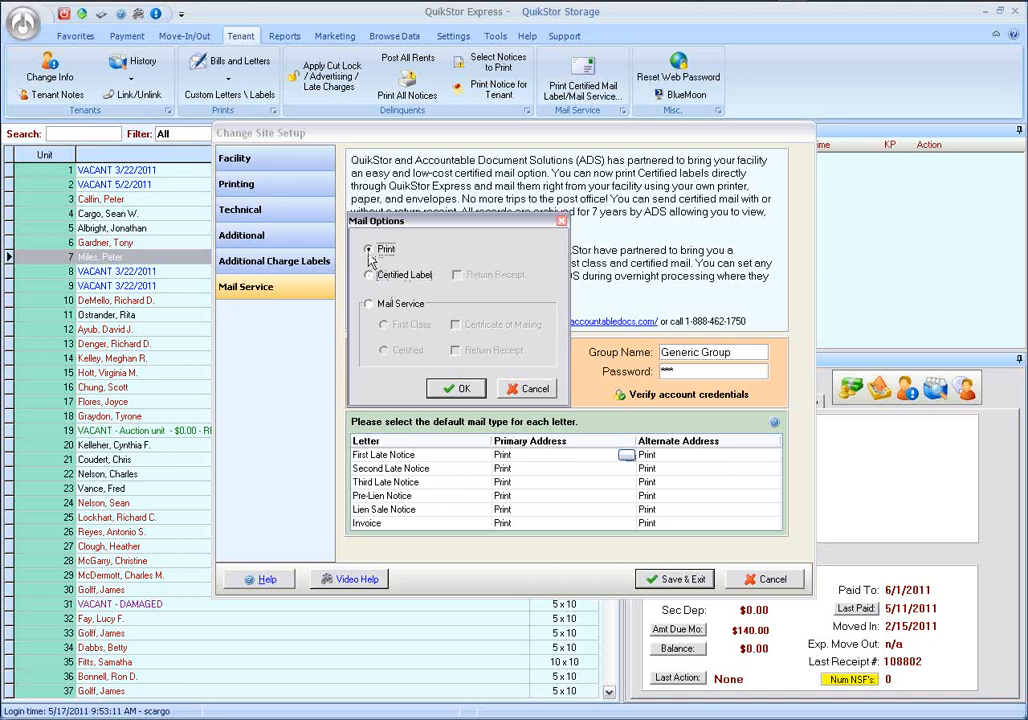
click(452, 388)
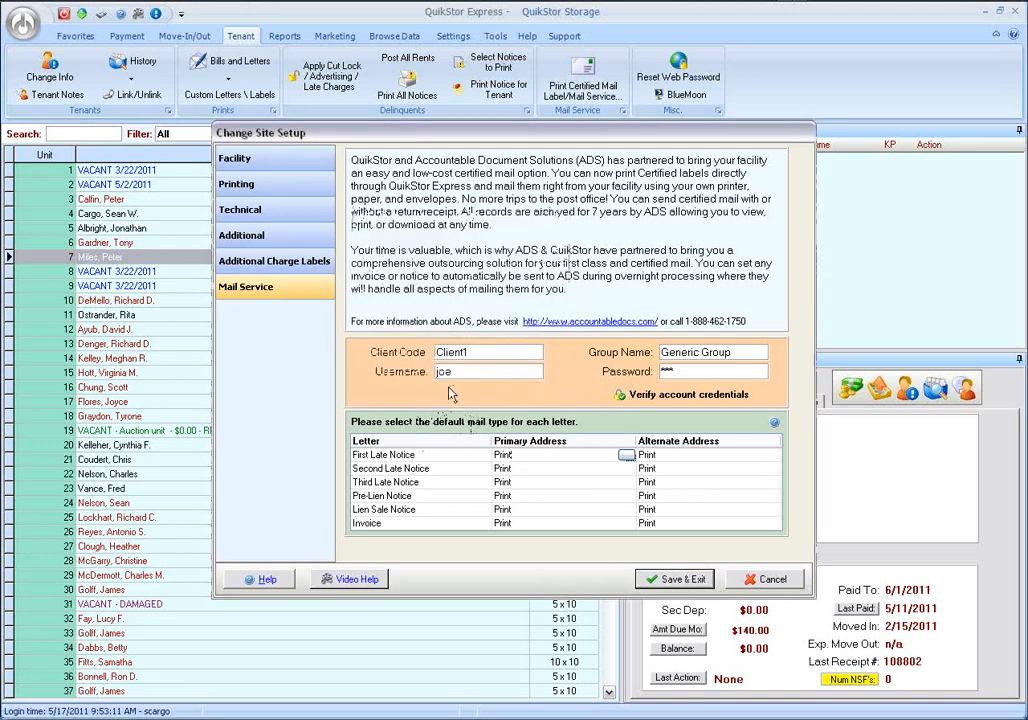
Set the Pre-Lien Notice's primary-address mail type to Certified Label with Return Receipt.
click(522, 497)
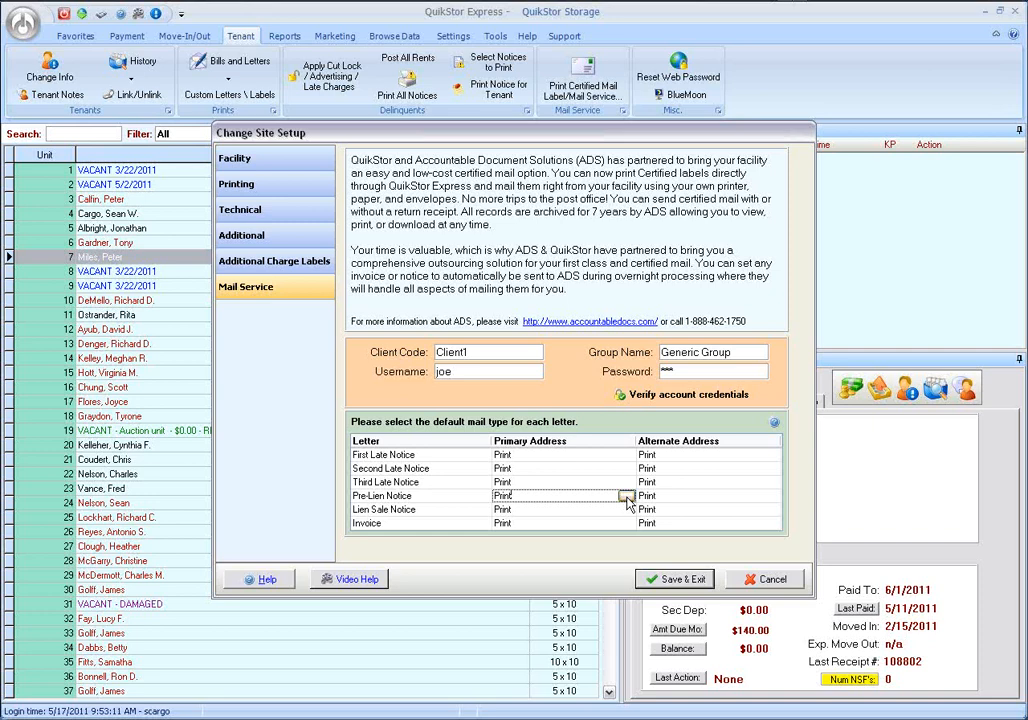
click(626, 497)
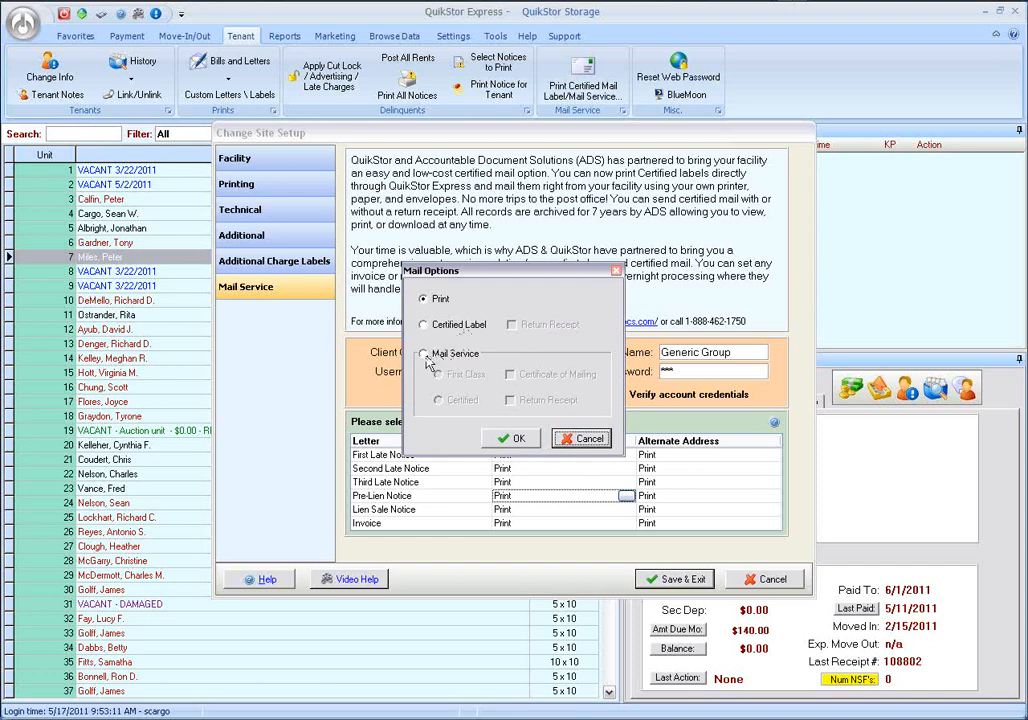
click(441, 333)
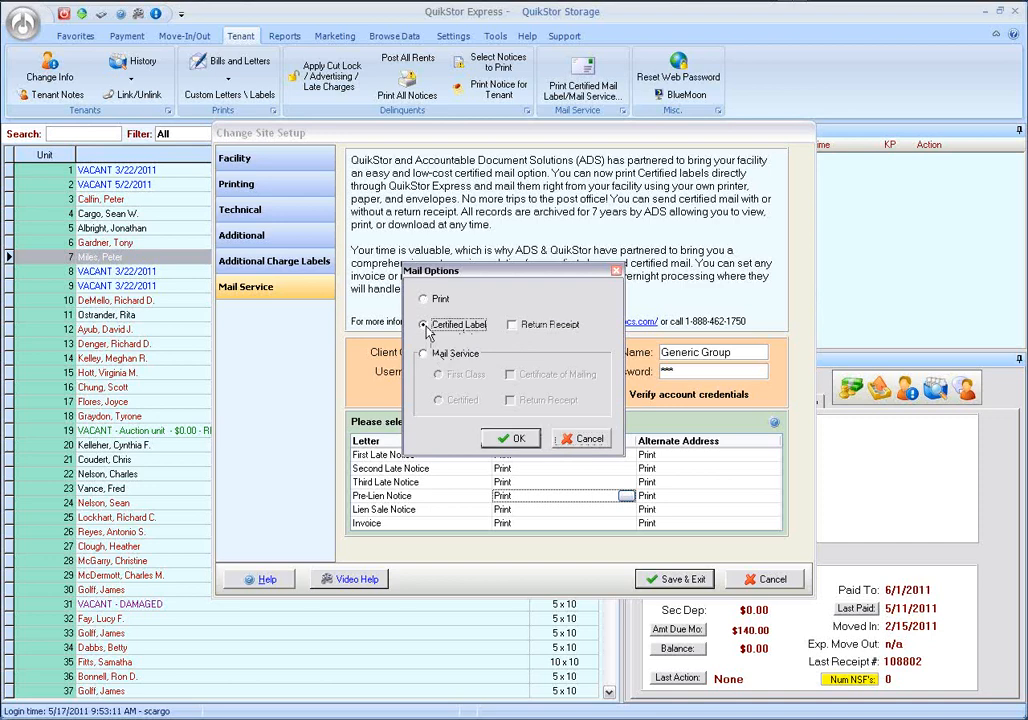
click(512, 327)
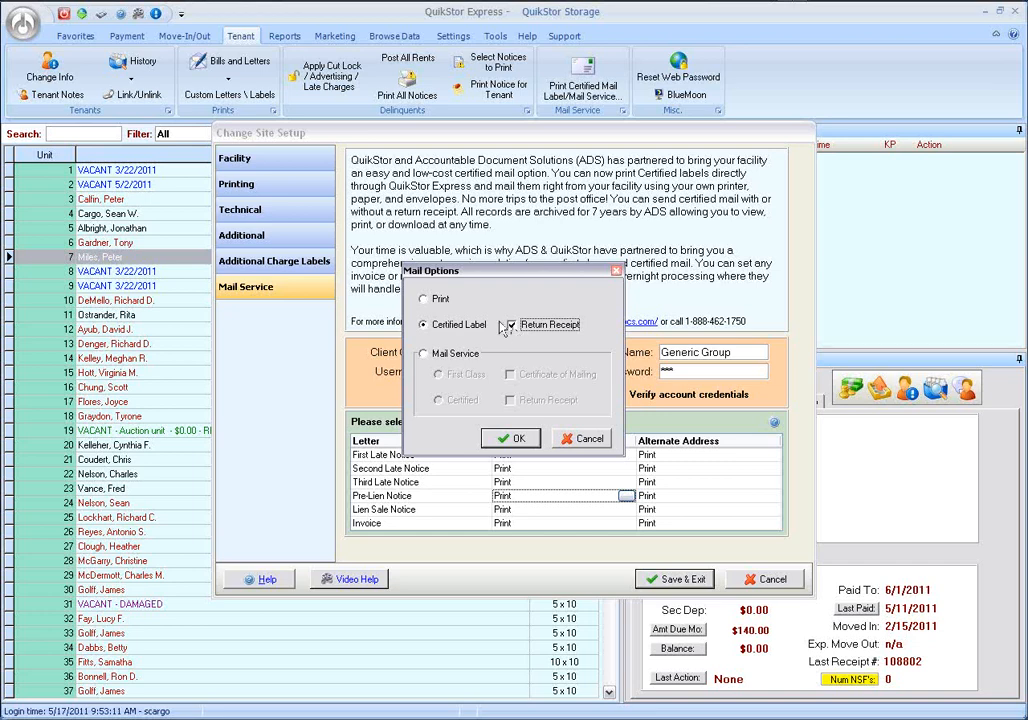
click(513, 440)
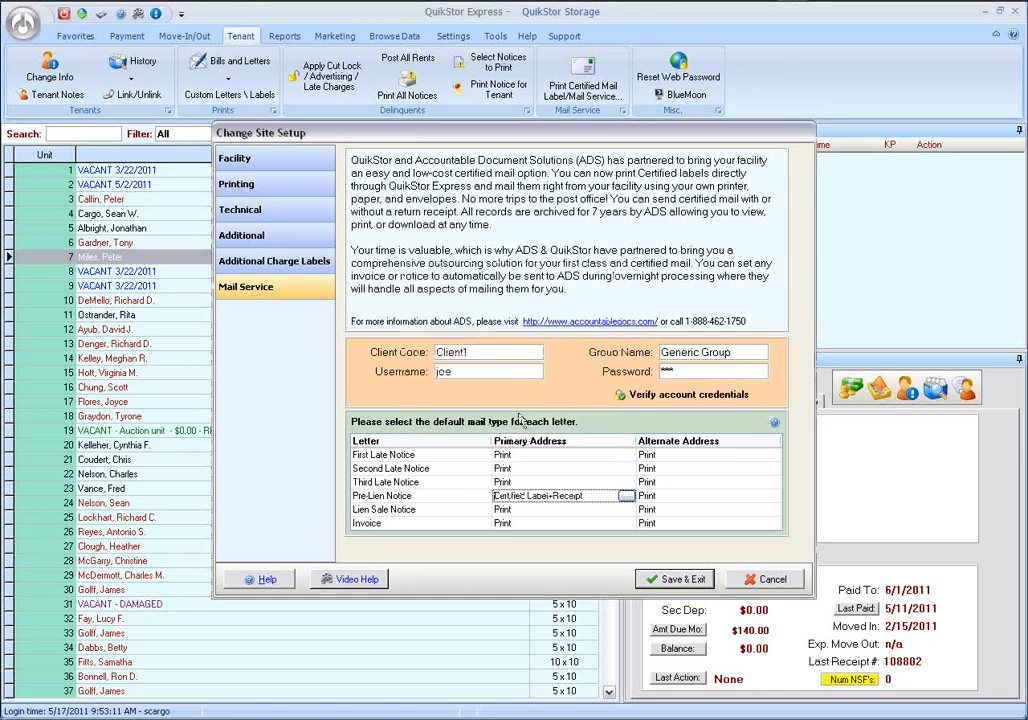
Set the Lien Sale Notice's primary-address mail type to Certified Label with Return Receipt.
click(600, 510)
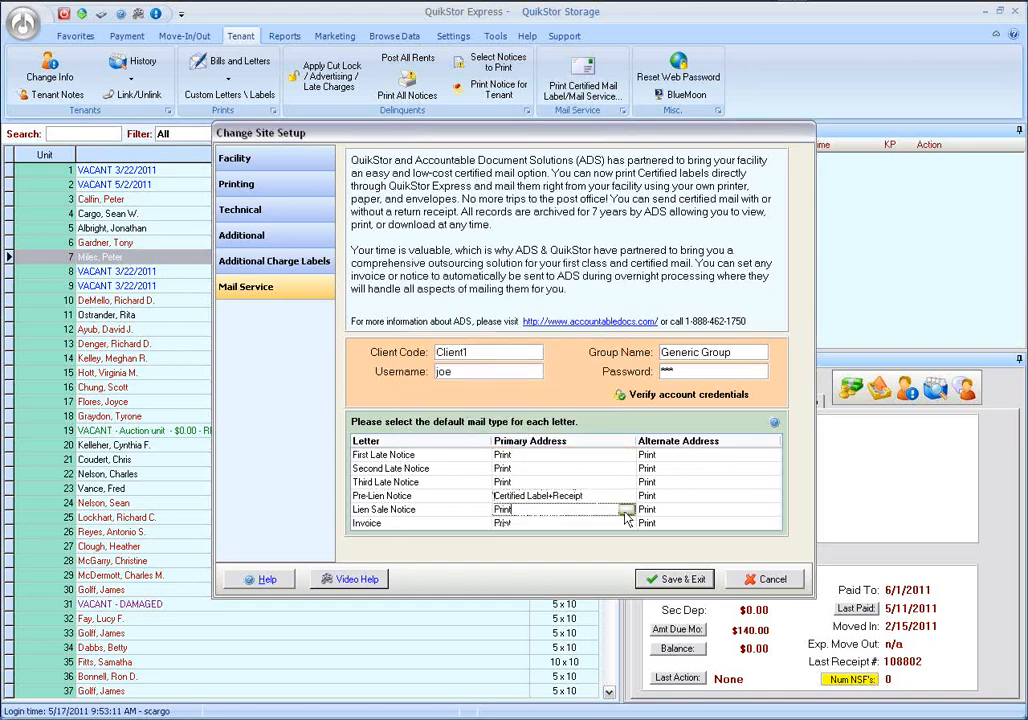
click(625, 511)
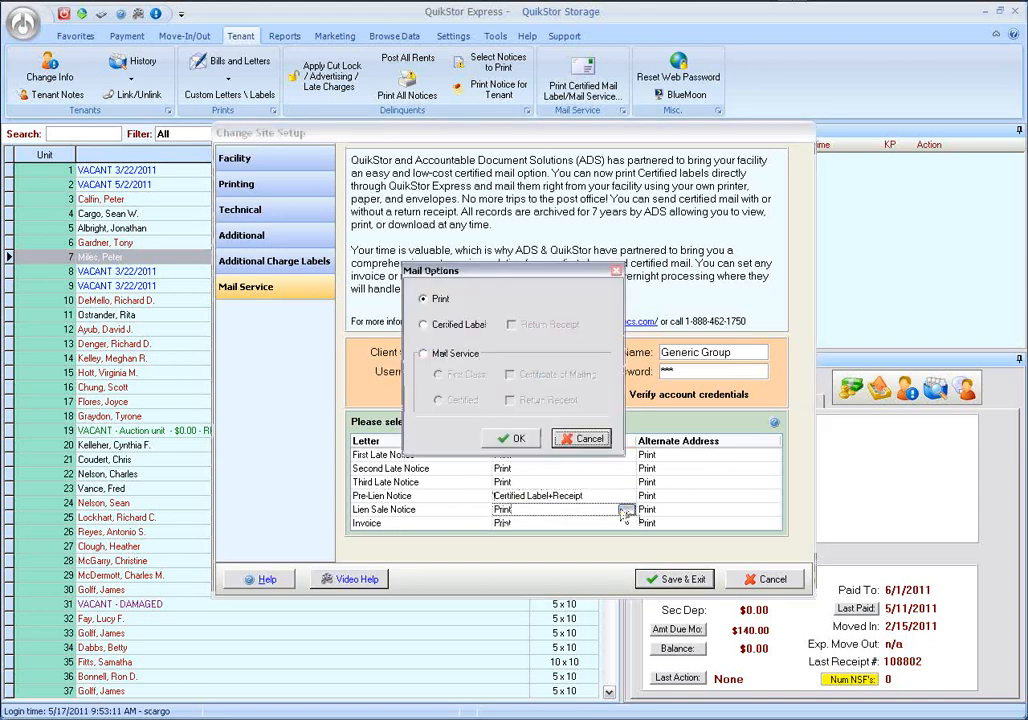
click(465, 327)
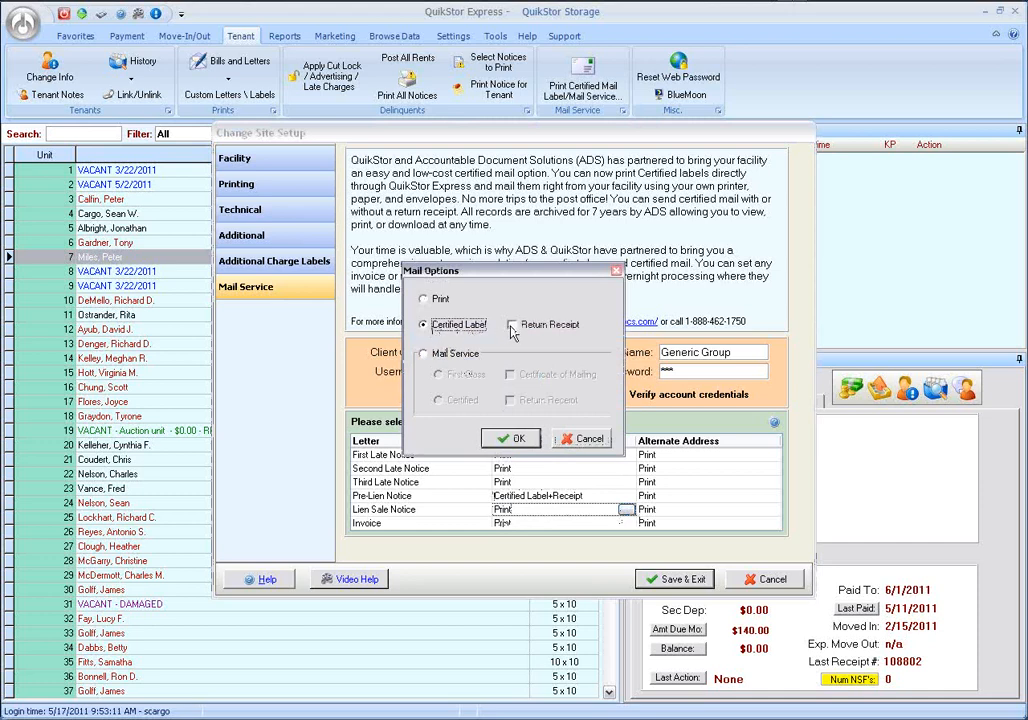
click(513, 325)
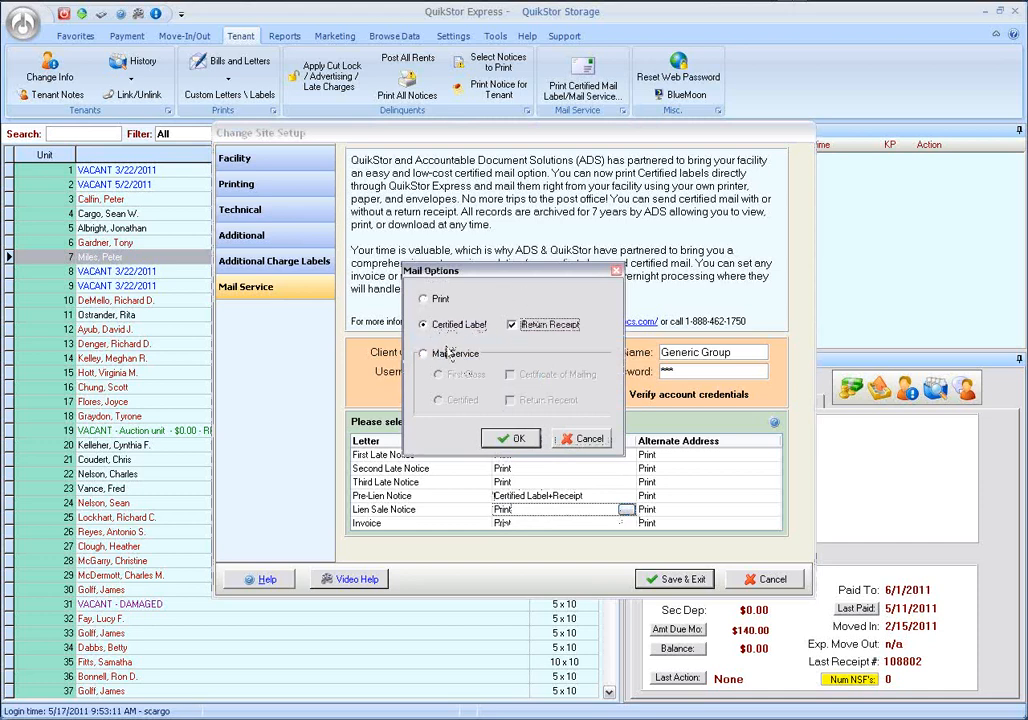
click(515, 438)
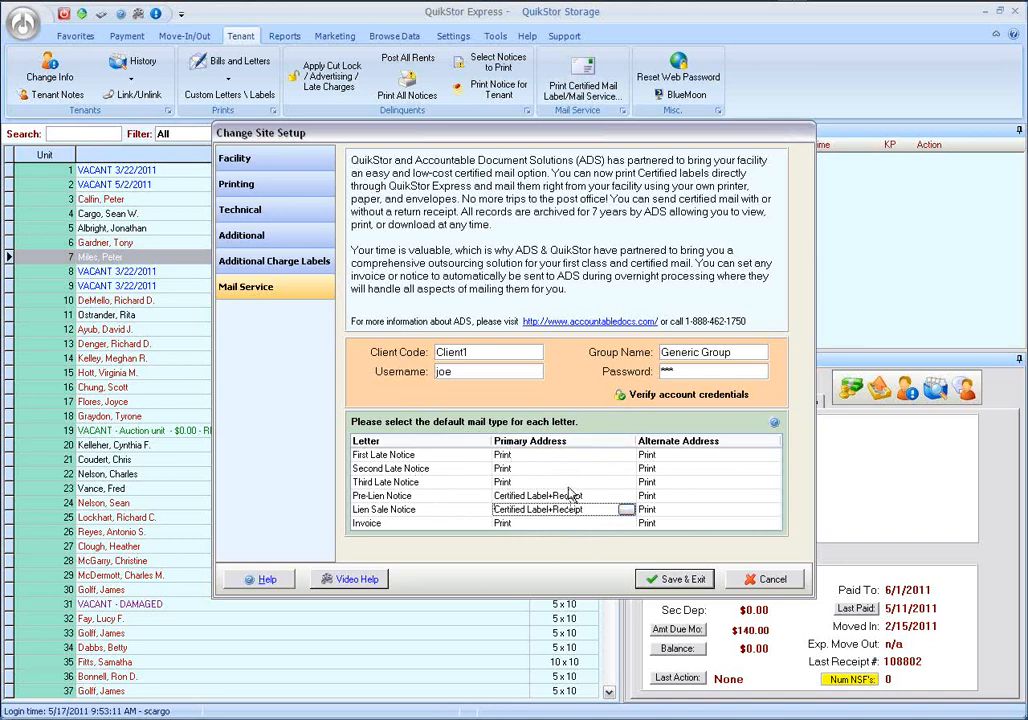
Save the mail service settings and close the site setup.
click(592, 455)
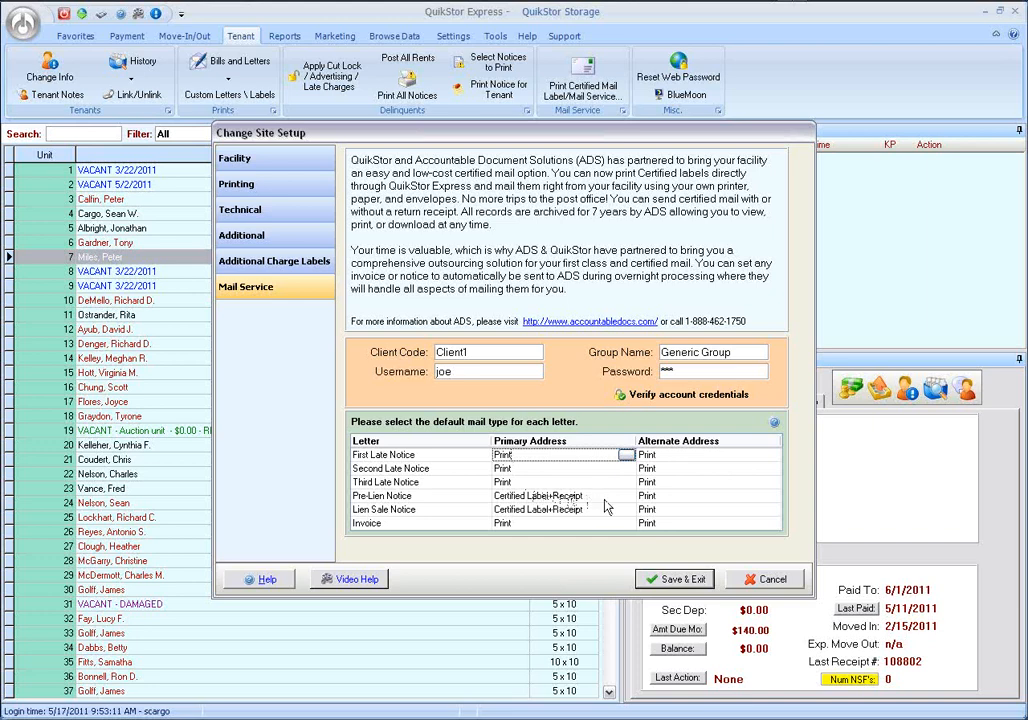
click(670, 589)
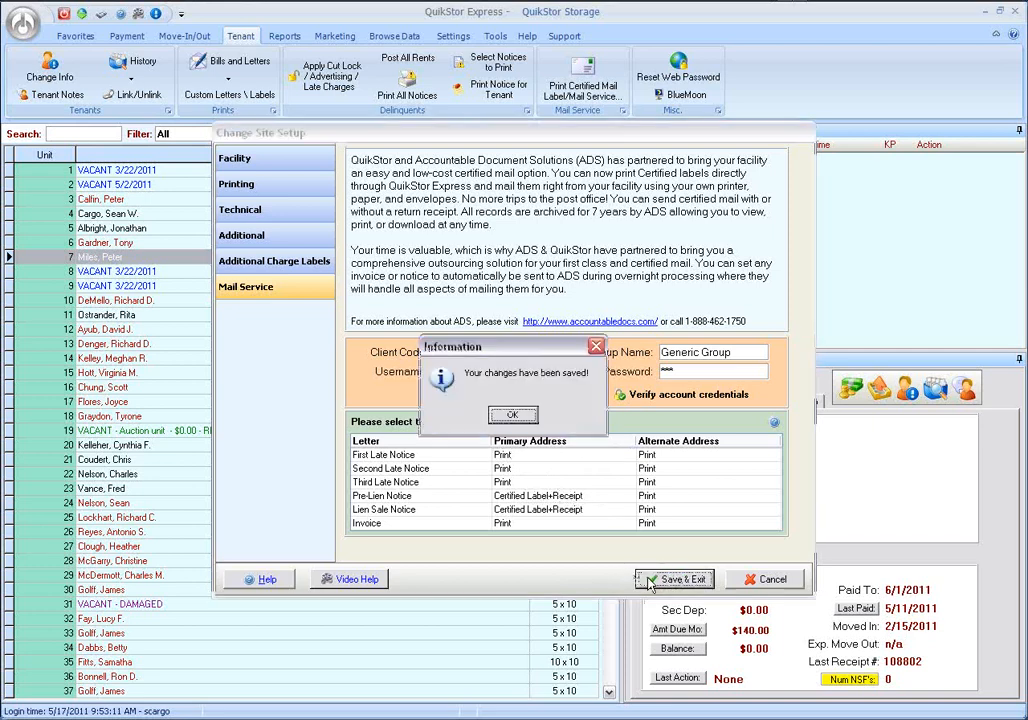
click(512, 414)
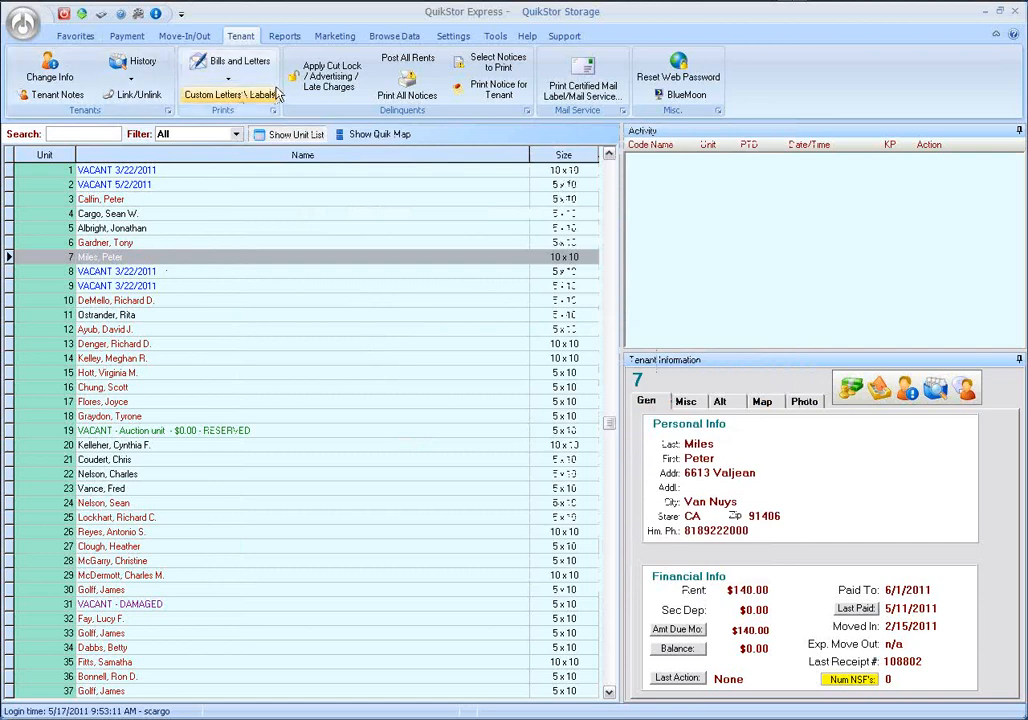
Enable printing during overnights for the Pre-Lien Notice in the delinquency setup.
click(453, 36)
click(383, 55)
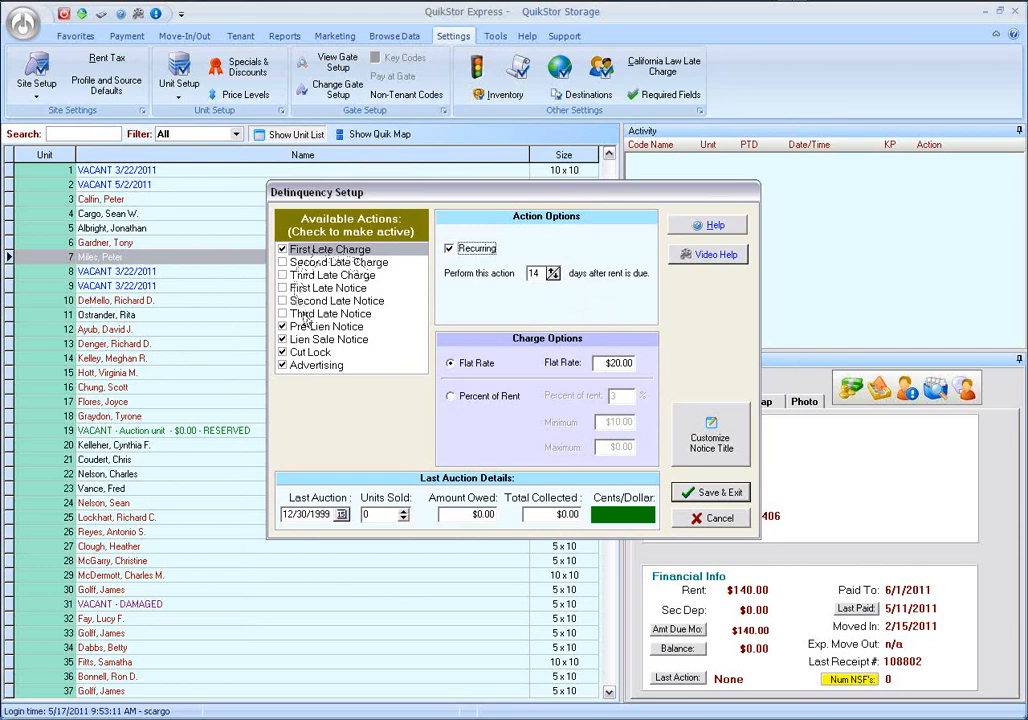
click(309, 328)
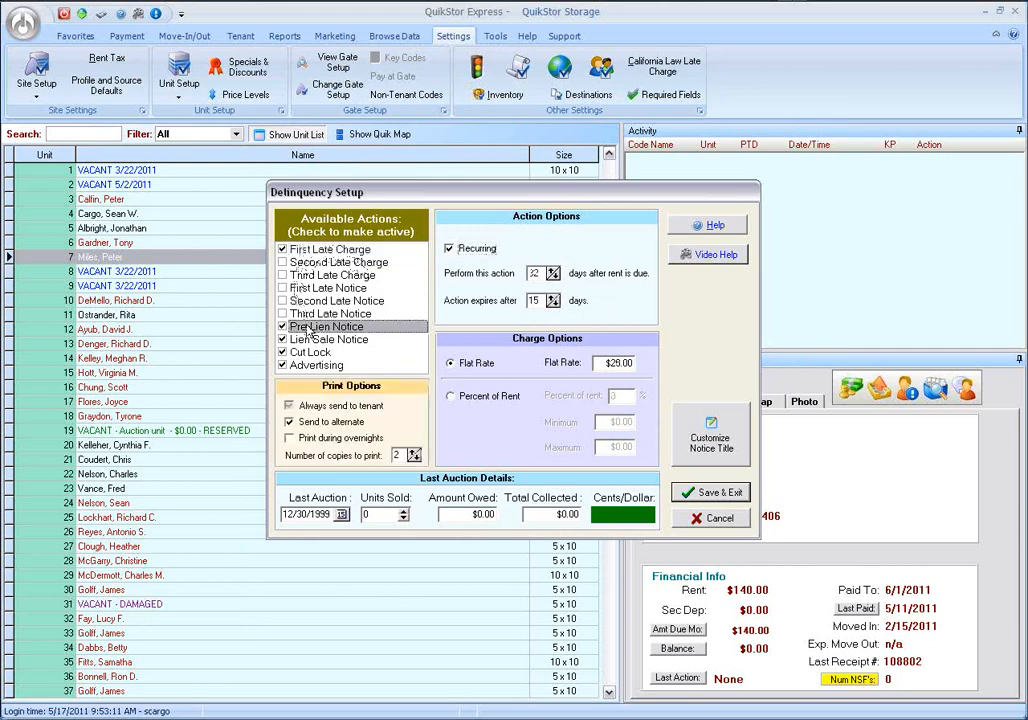
click(290, 439)
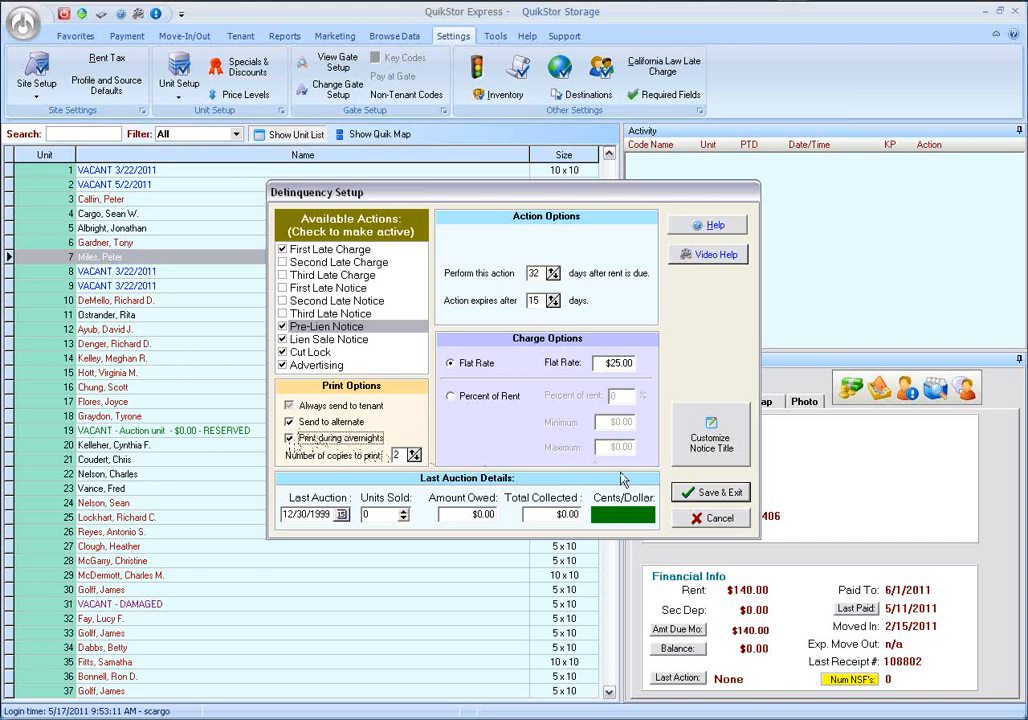
Enable printing during overnights for the Lien Sale Notice, and save and close the delinquency setup.
click(333, 341)
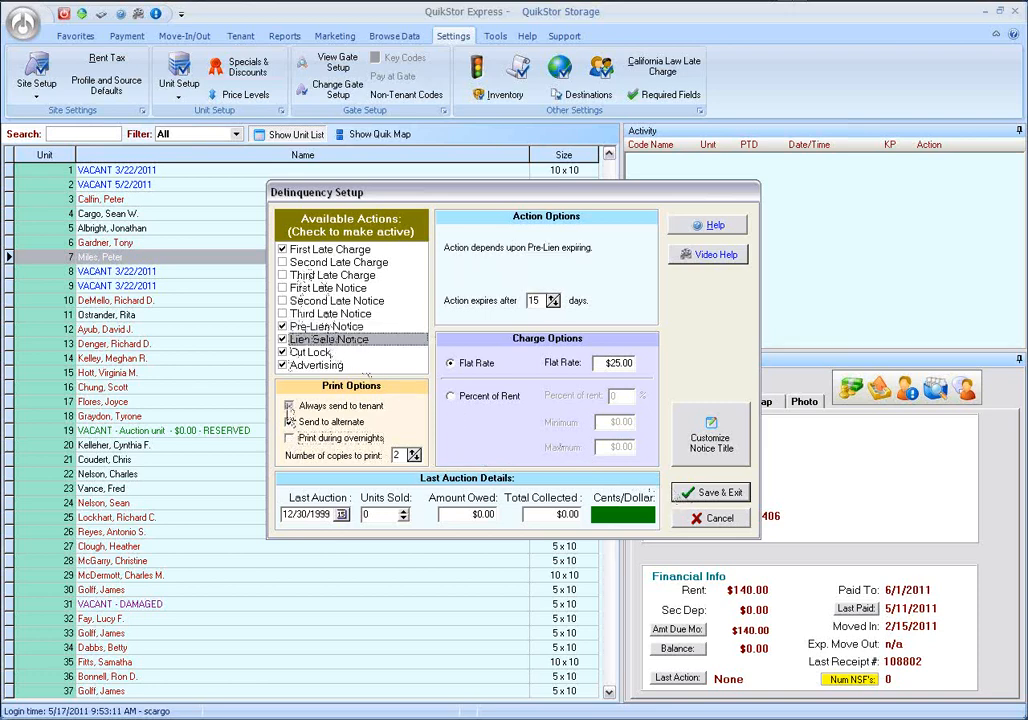
click(390, 437)
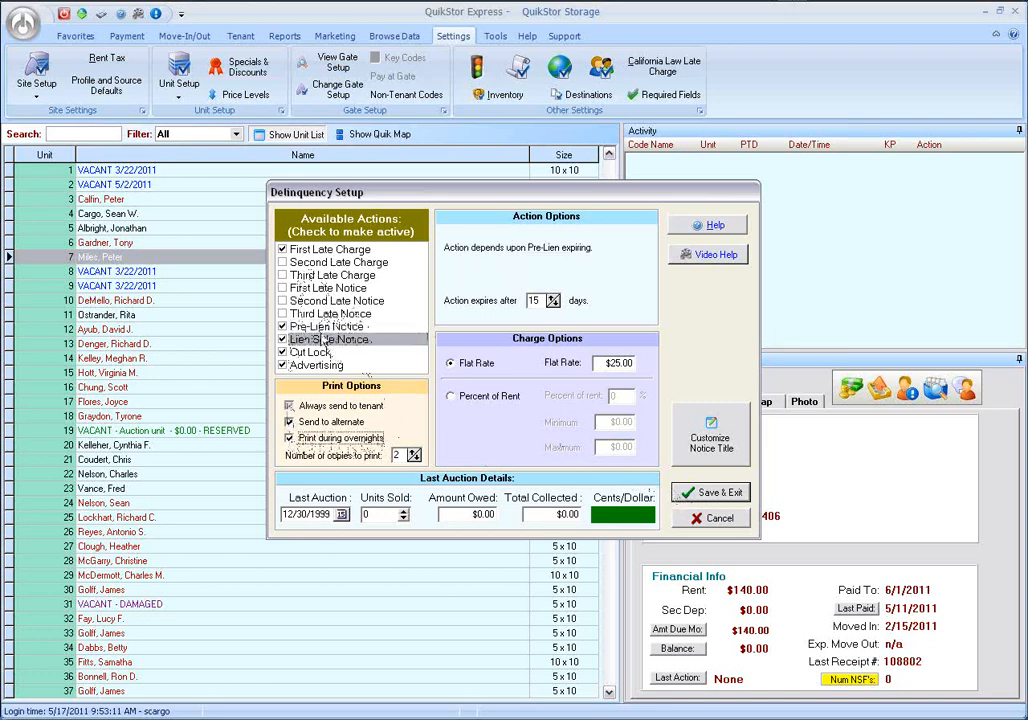
click(687, 497)
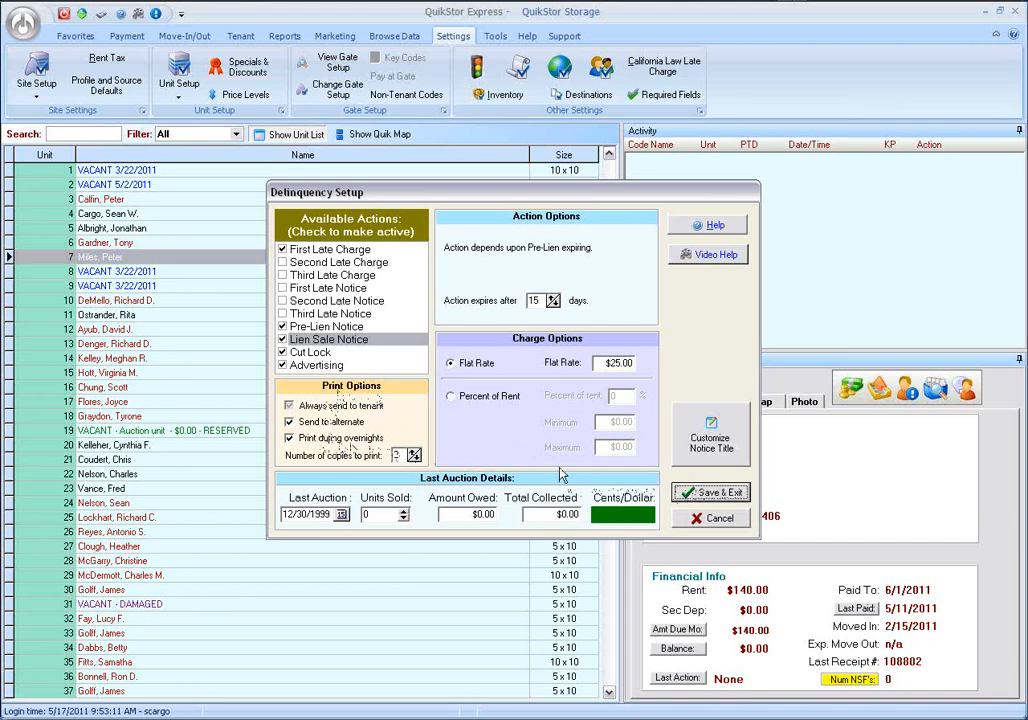
click(708, 493)
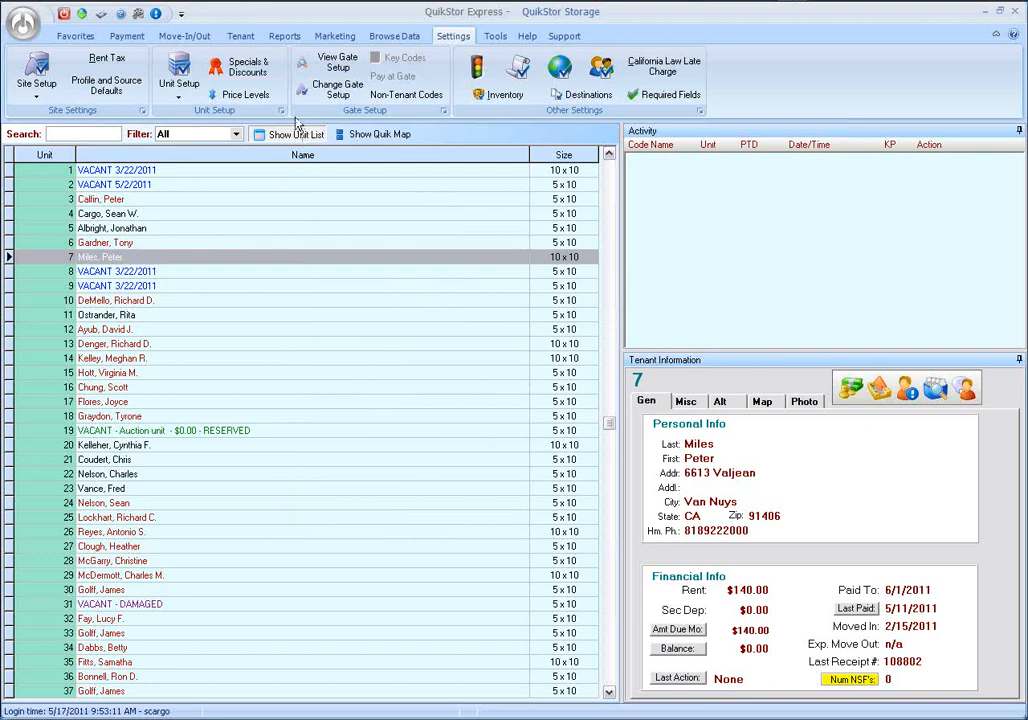
Bring up the tenant selection window for printing certified mail labels and processing the mail service.
click(239, 35)
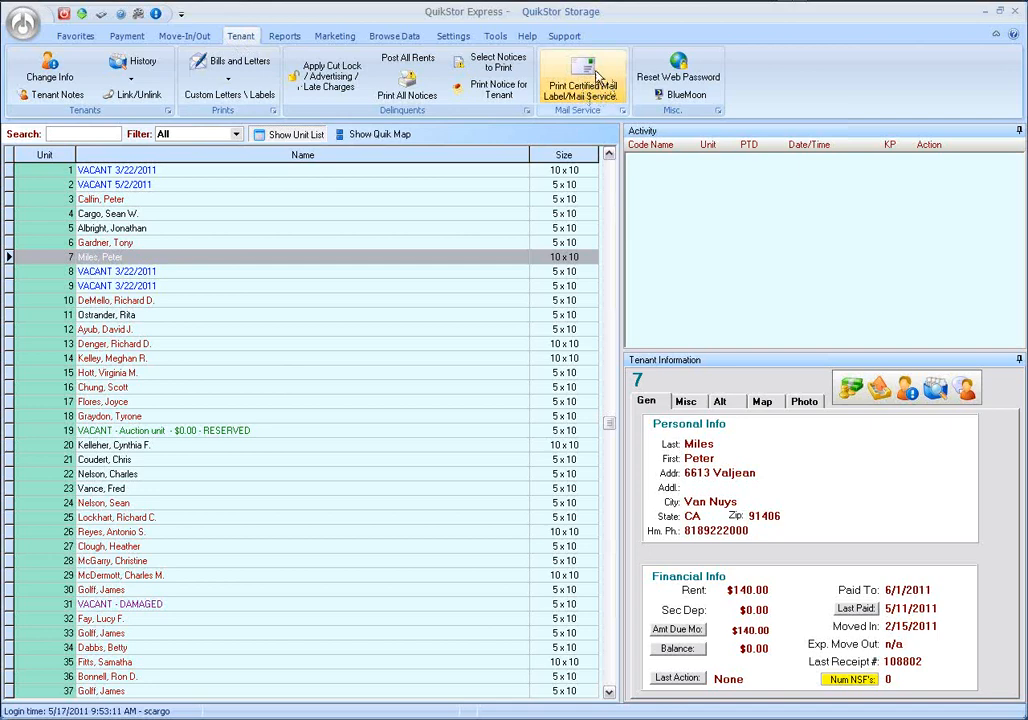
click(592, 80)
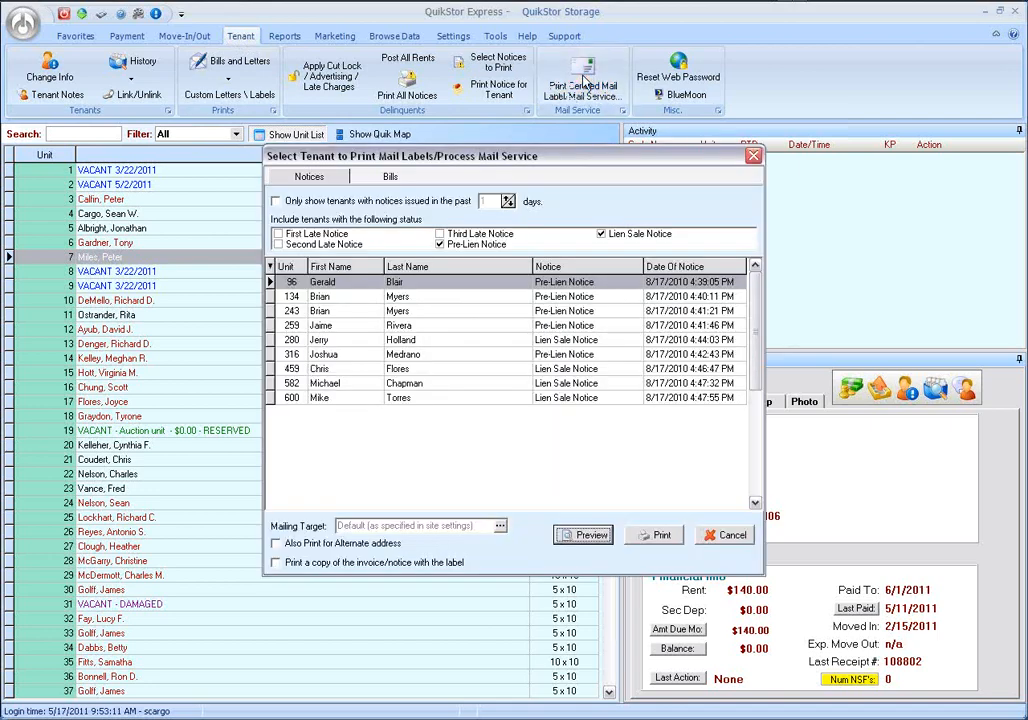
drag(501, 164, 492, 148)
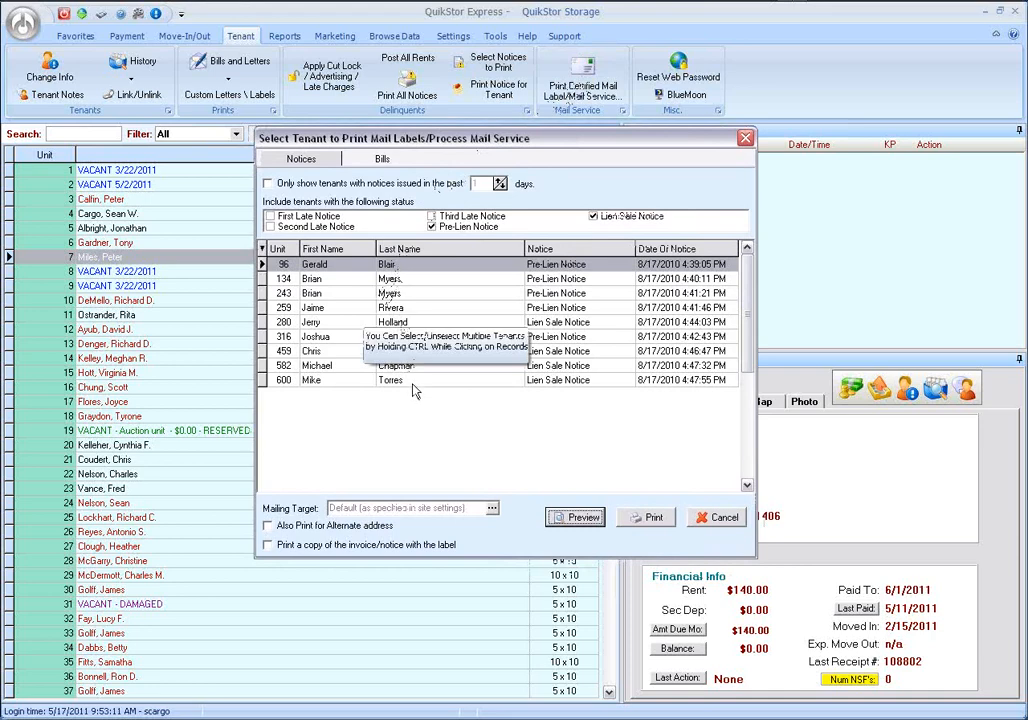
Select multiple notice records together, covering units 134, 243, 259, 280 and 316.
ctrl+click(342, 279)
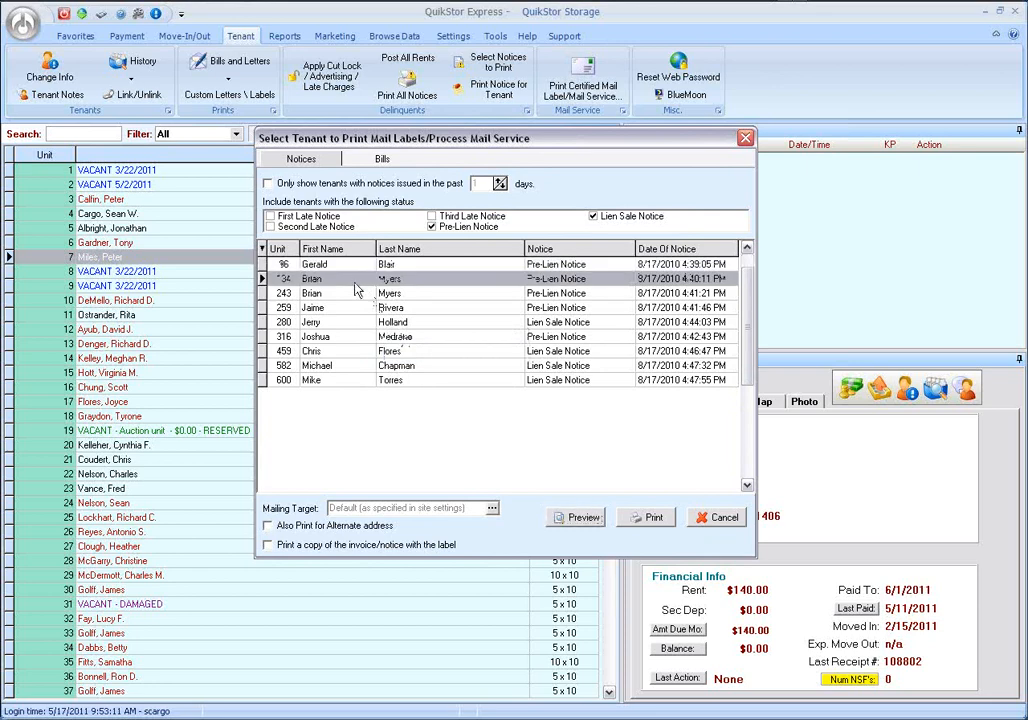
ctrl+click(339, 293)
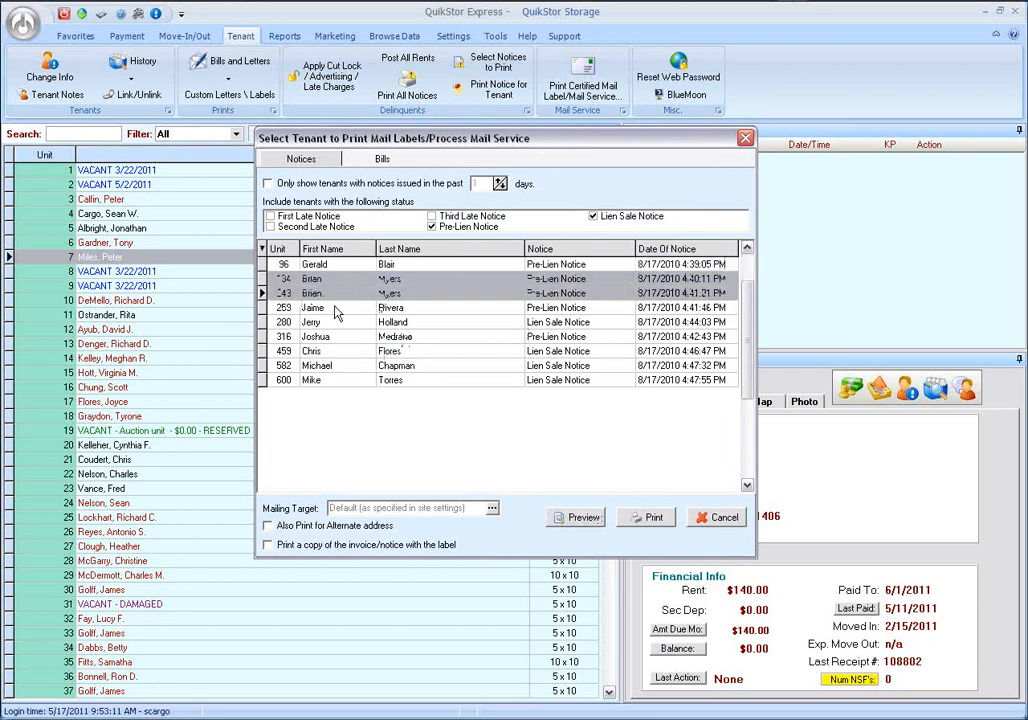
ctrl+click(324, 340)
ctrl+click(324, 323)
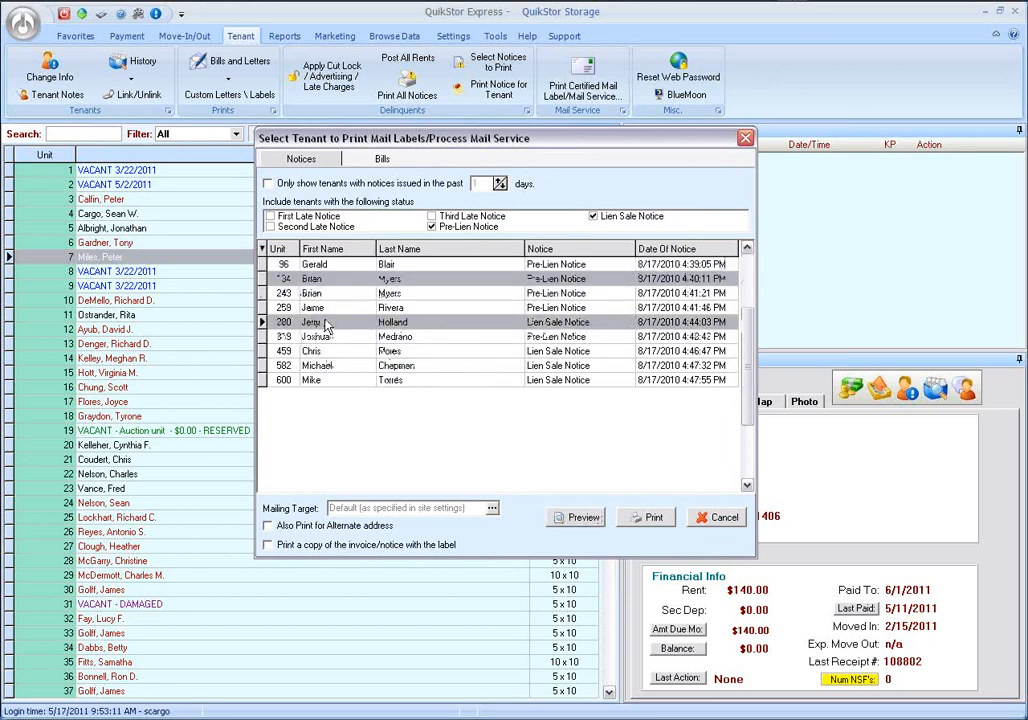
ctrl+click(324, 309)
ctrl+click(322, 293)
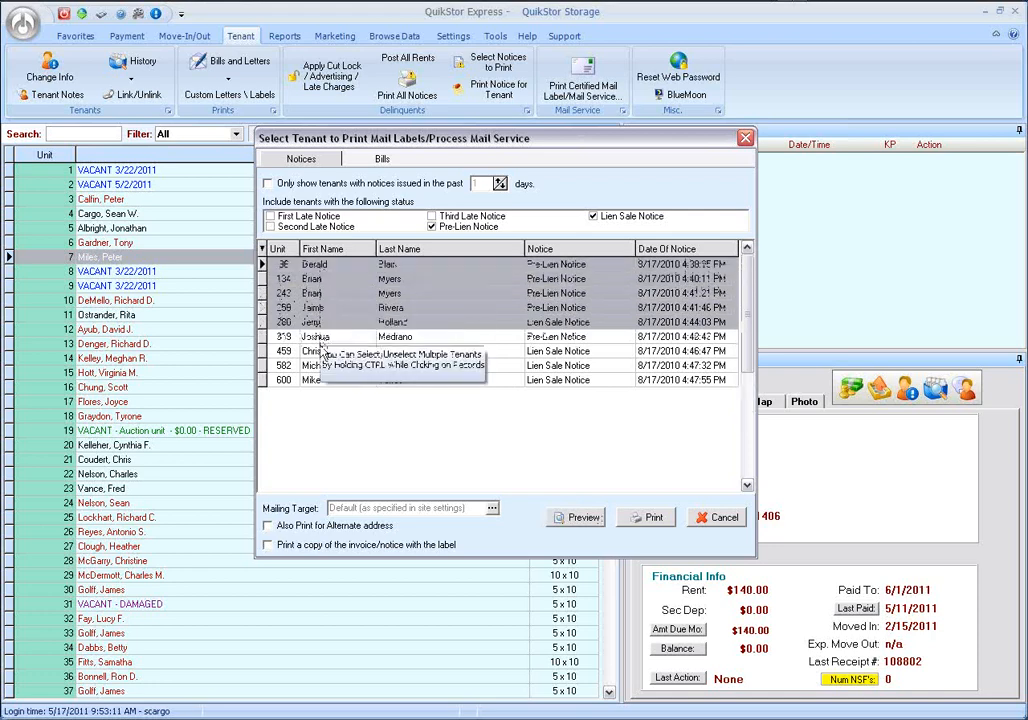
ctrl+click(318, 348)
ctrl+click(318, 339)
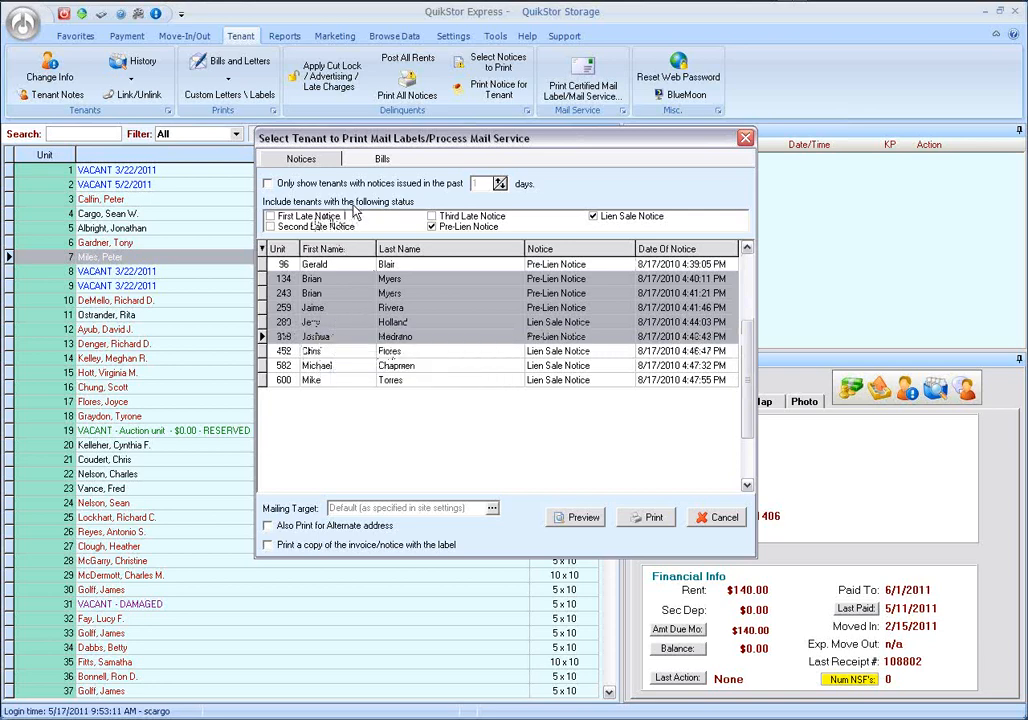
Restrict the notice status filter to First Late Notice only and select the tenant in unit 86.
click(458, 229)
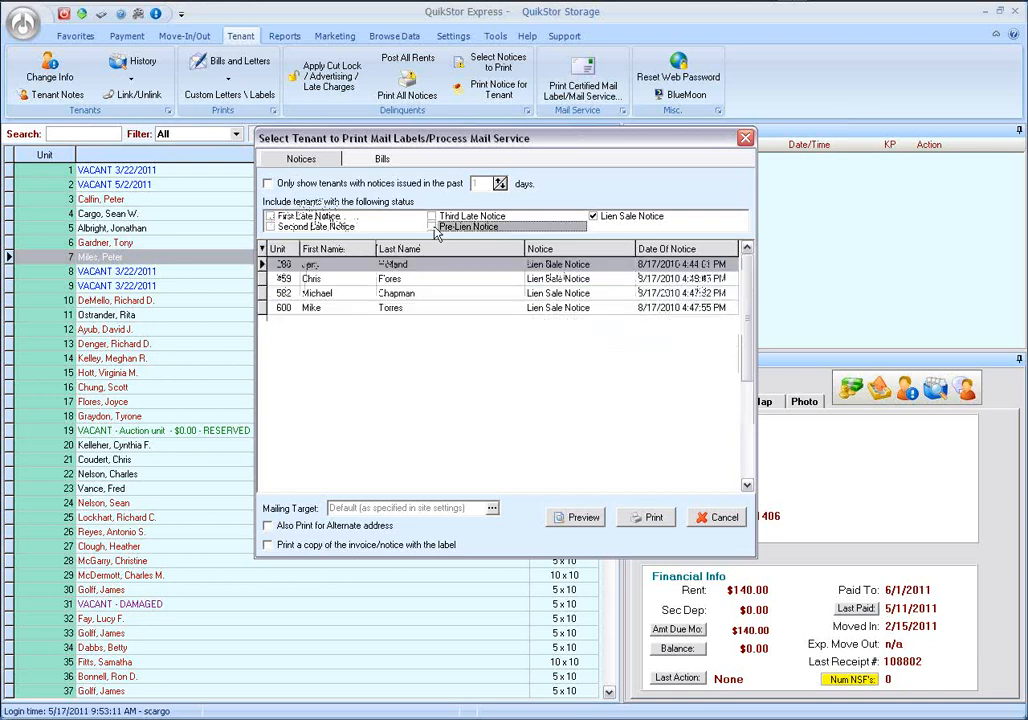
click(593, 216)
click(269, 216)
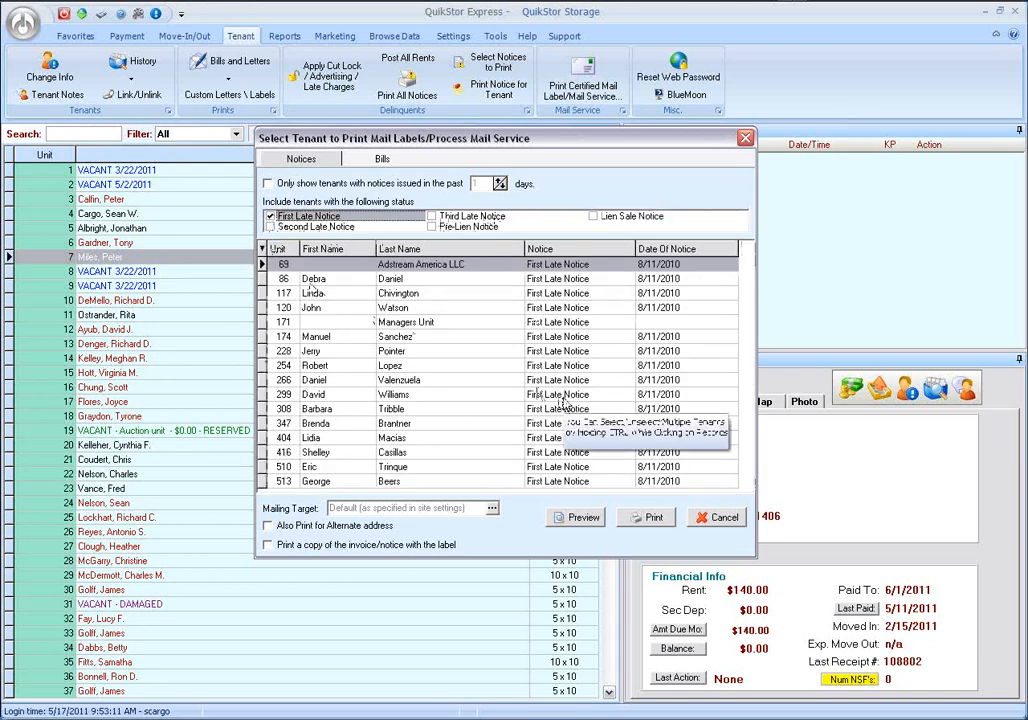
click(330, 280)
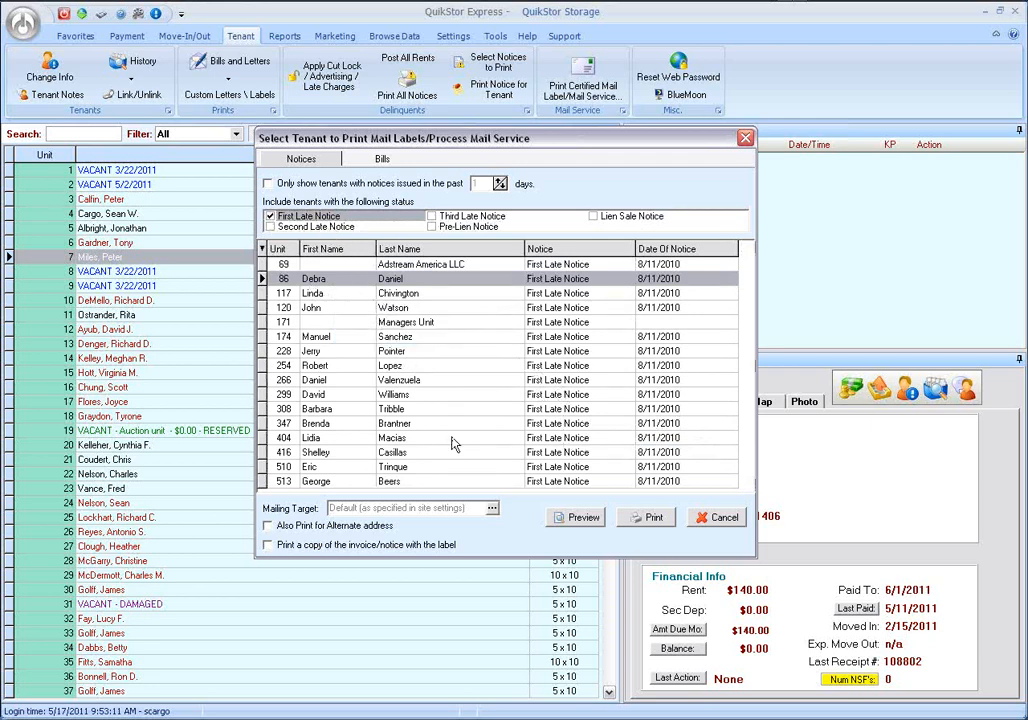
Set the mailing target for the selected notice to Certified Label with Return Receipt.
click(492, 511)
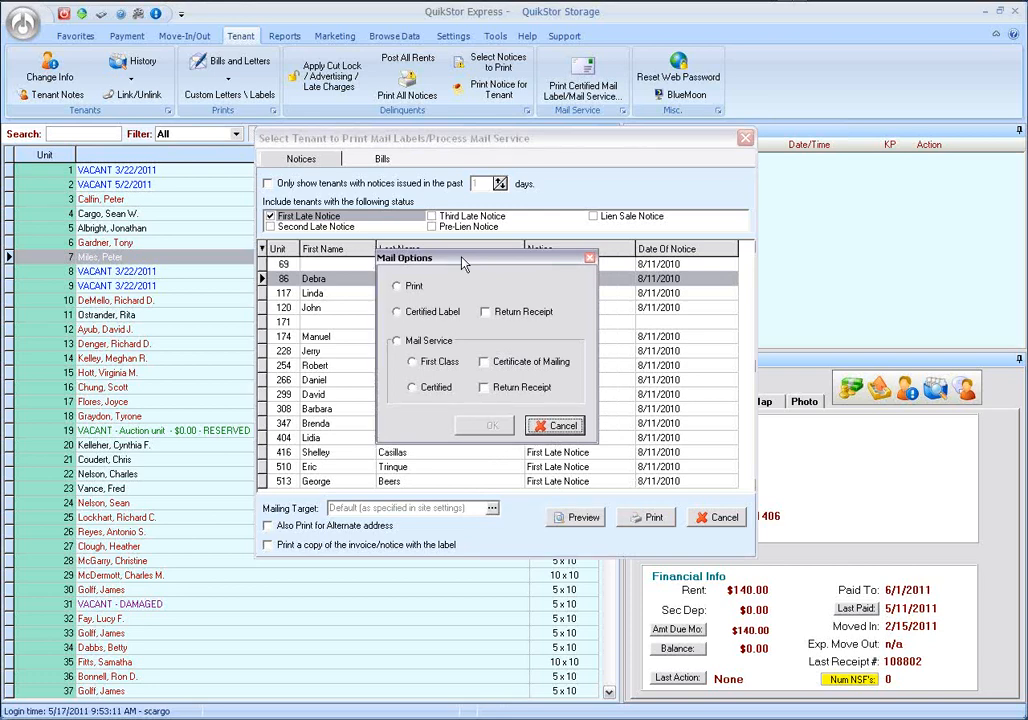
click(398, 313)
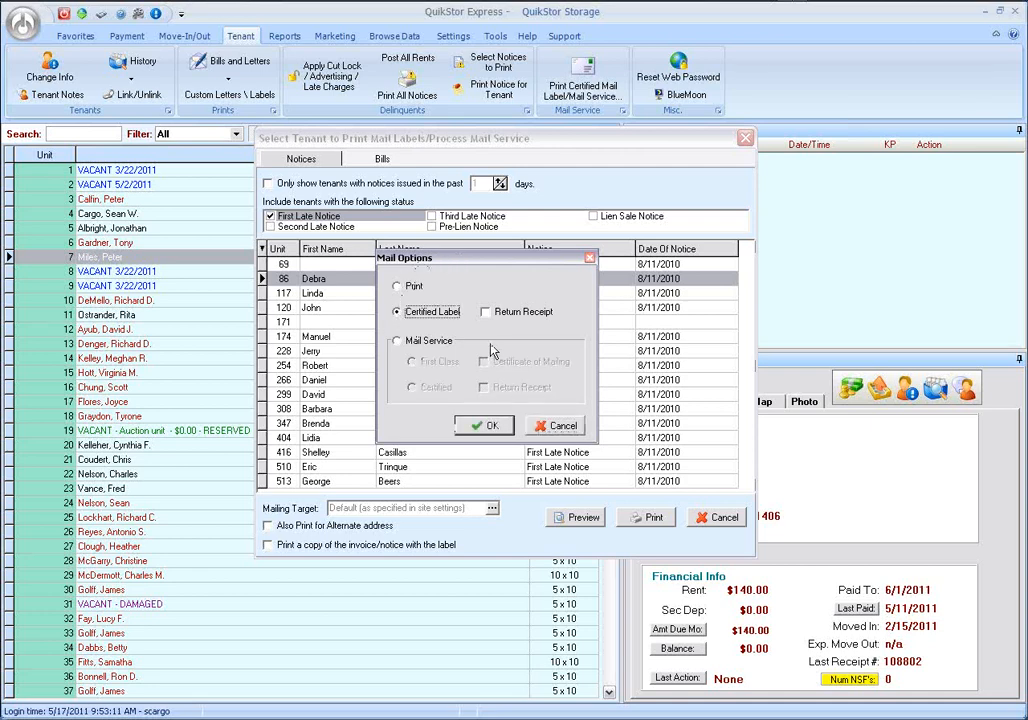
click(486, 313)
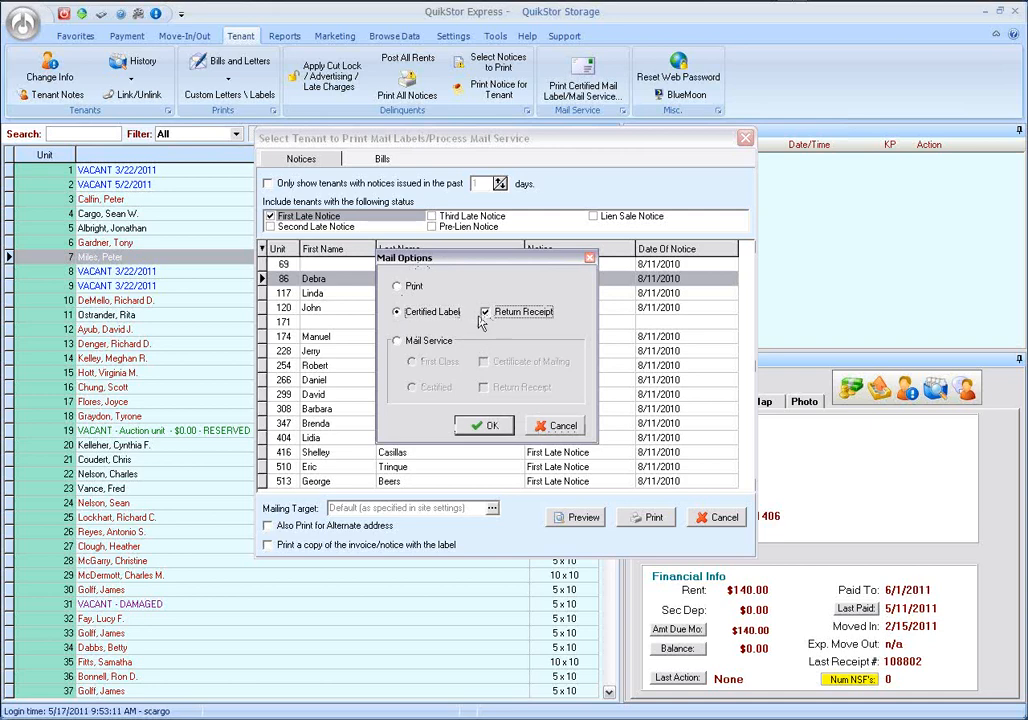
click(484, 425)
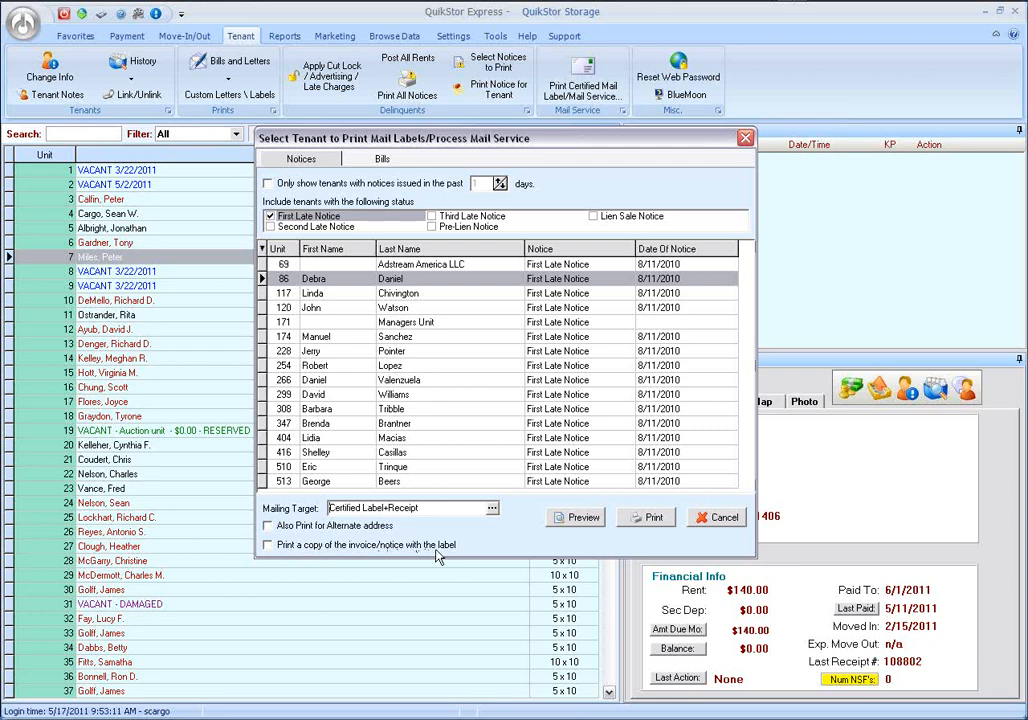
Print the unit 86 label without a notice copy to the desktop PDF "First Late Notice - Certified Mail Label", and close the opened document.
click(268, 546)
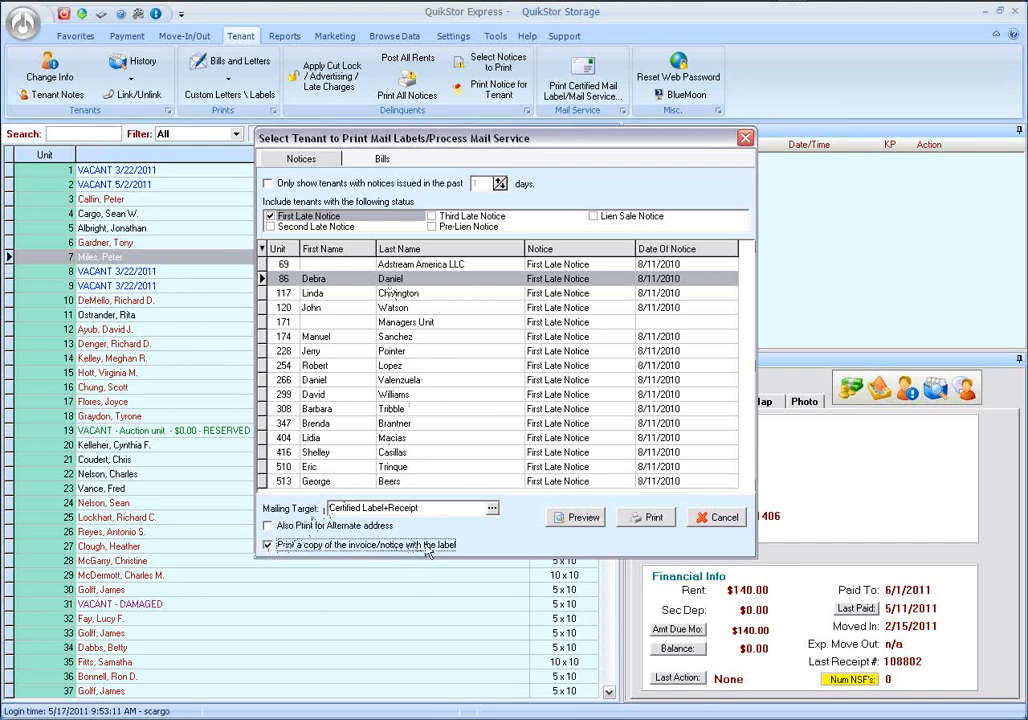
click(268, 545)
click(658, 525)
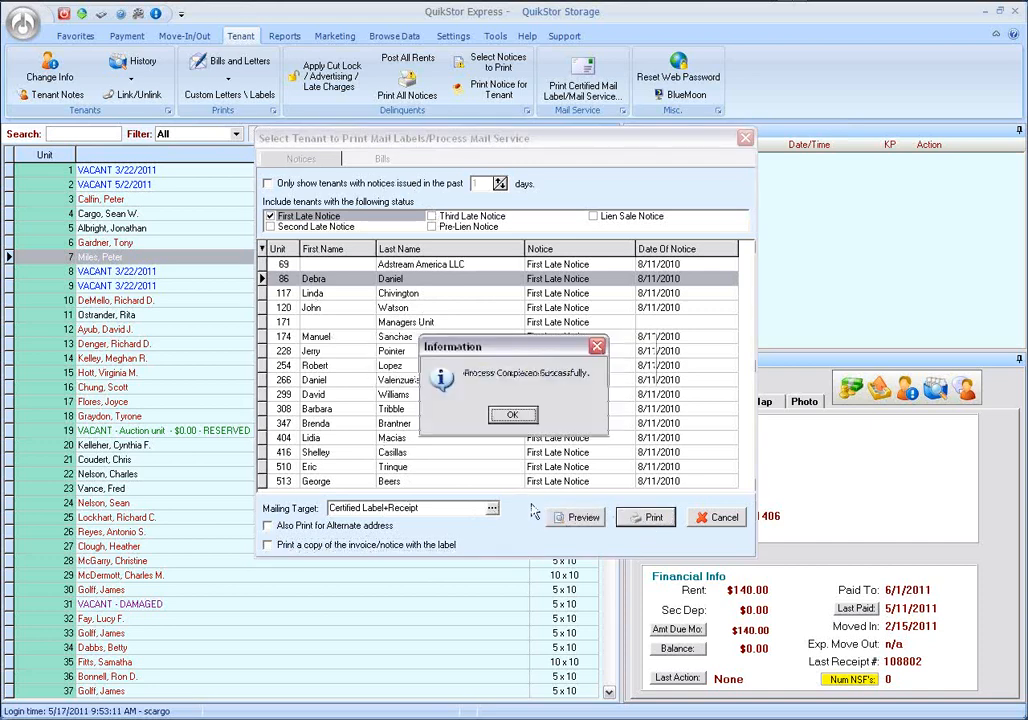
click(515, 418)
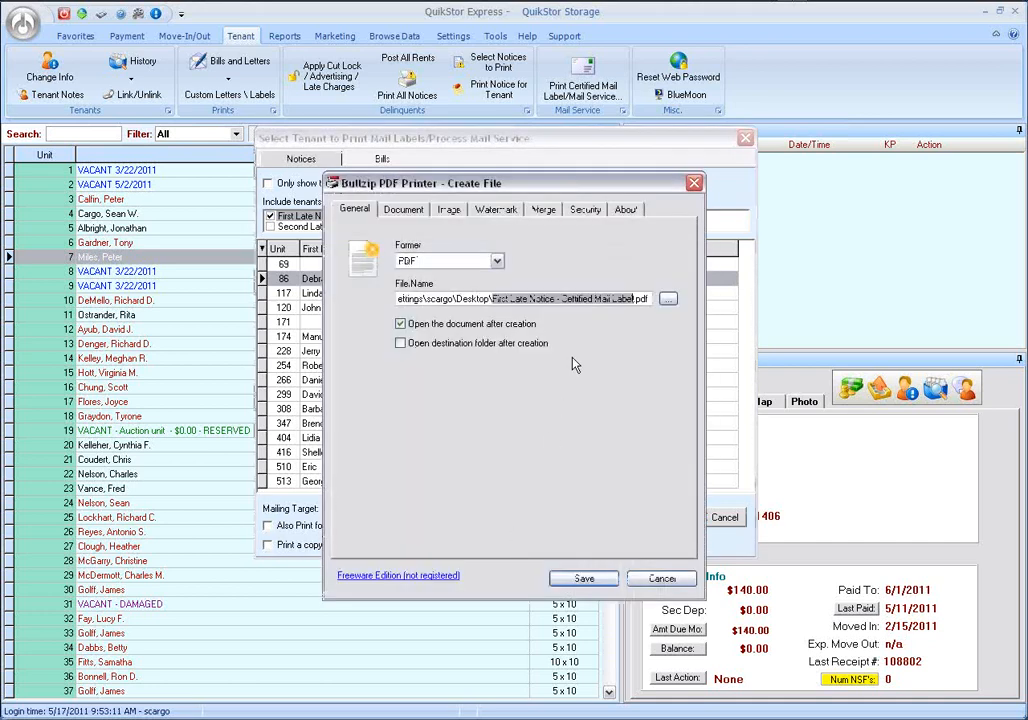
click(586, 580)
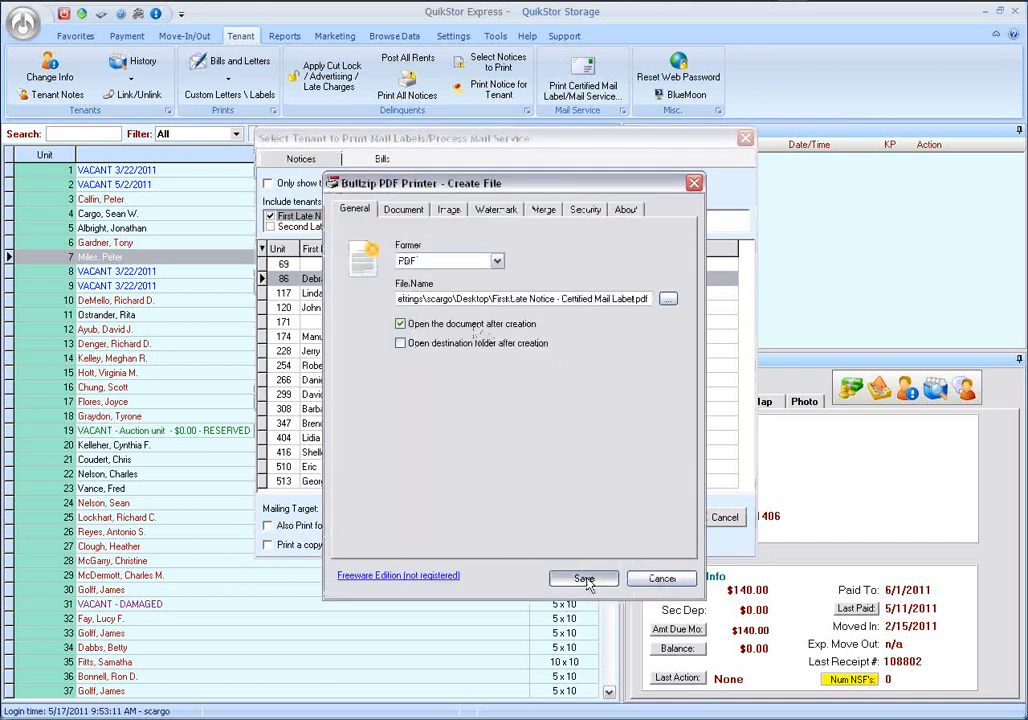
click(482, 426)
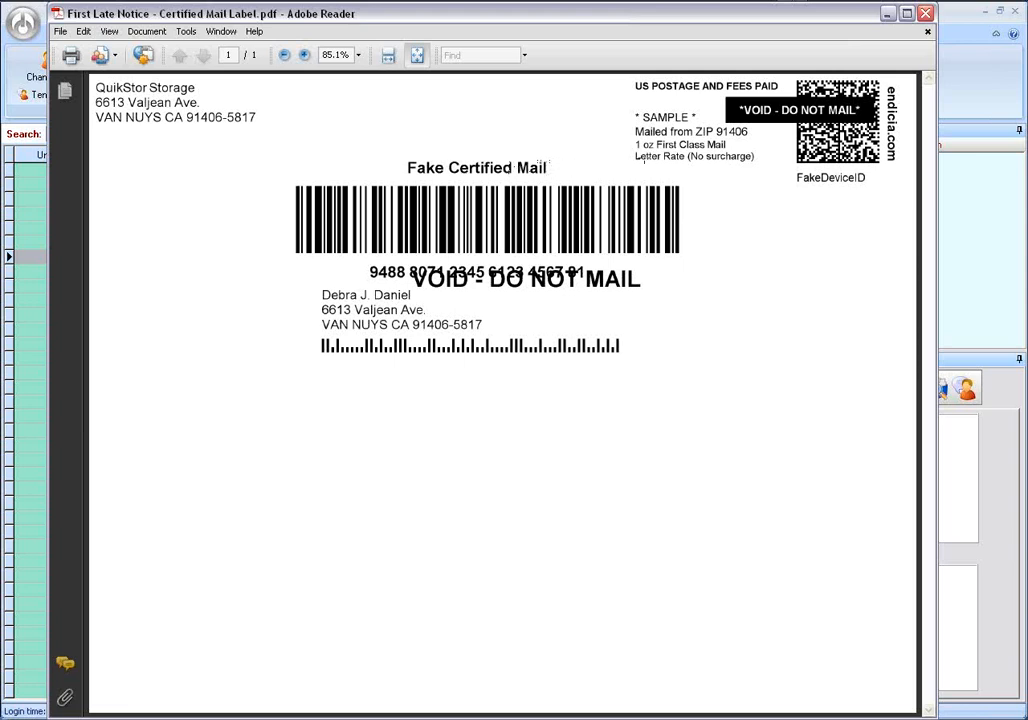
click(927, 16)
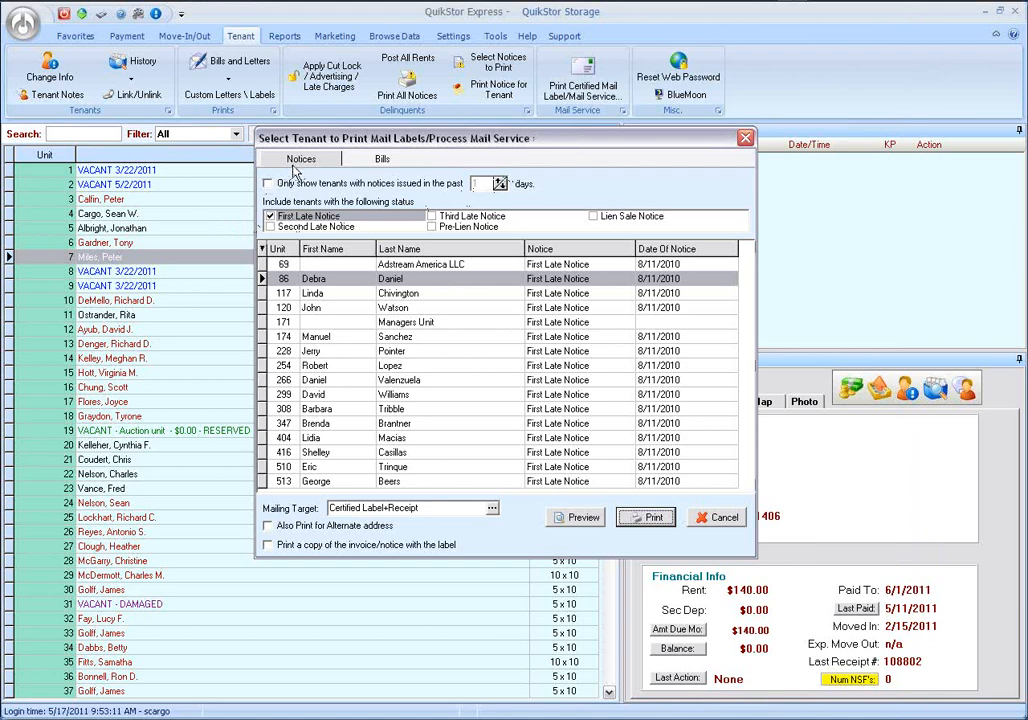
Change the notice status filter to include only Third Late Notice.
click(270, 227)
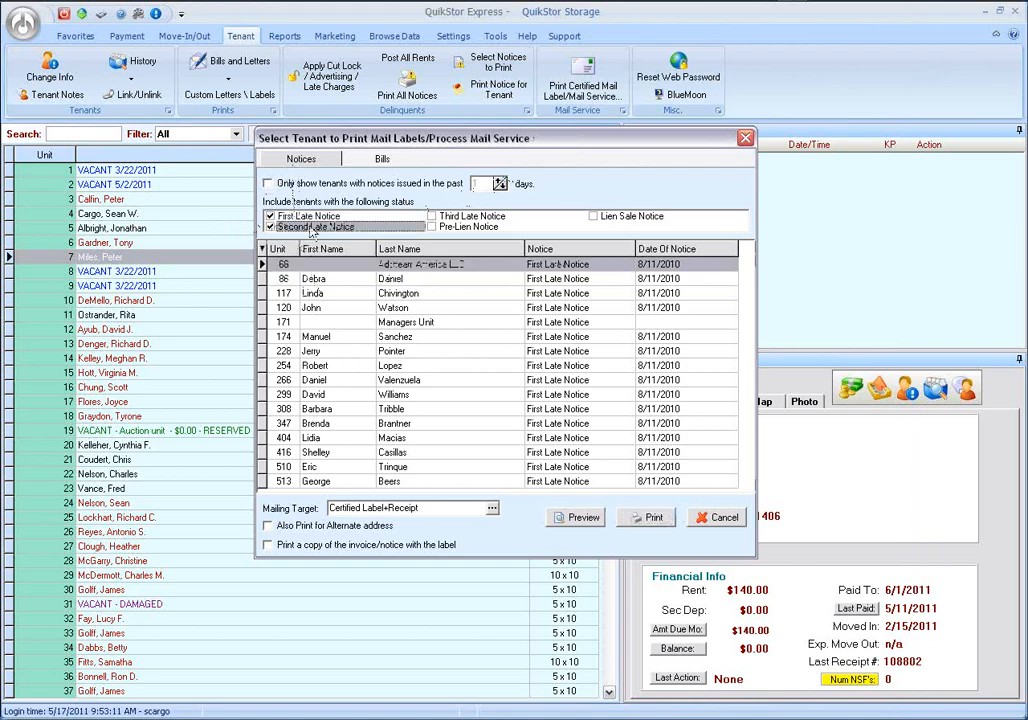
click(431, 216)
click(270, 216)
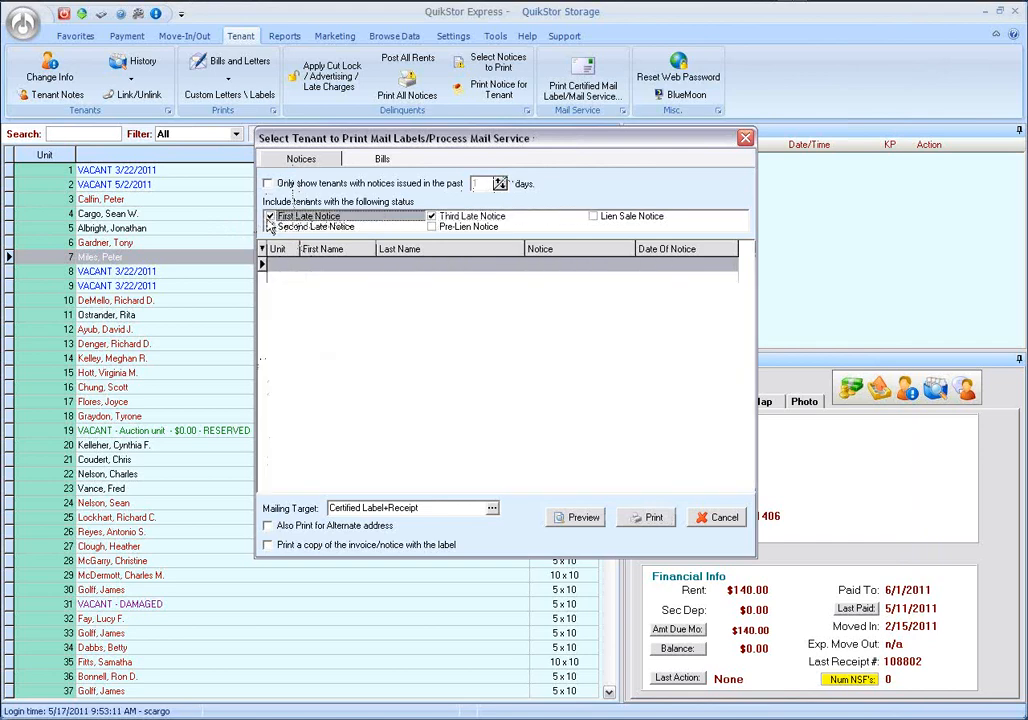
click(270, 227)
Select the tenant in unit 10 for billing and set the mailing target to Mail Service, First Class.
click(382, 159)
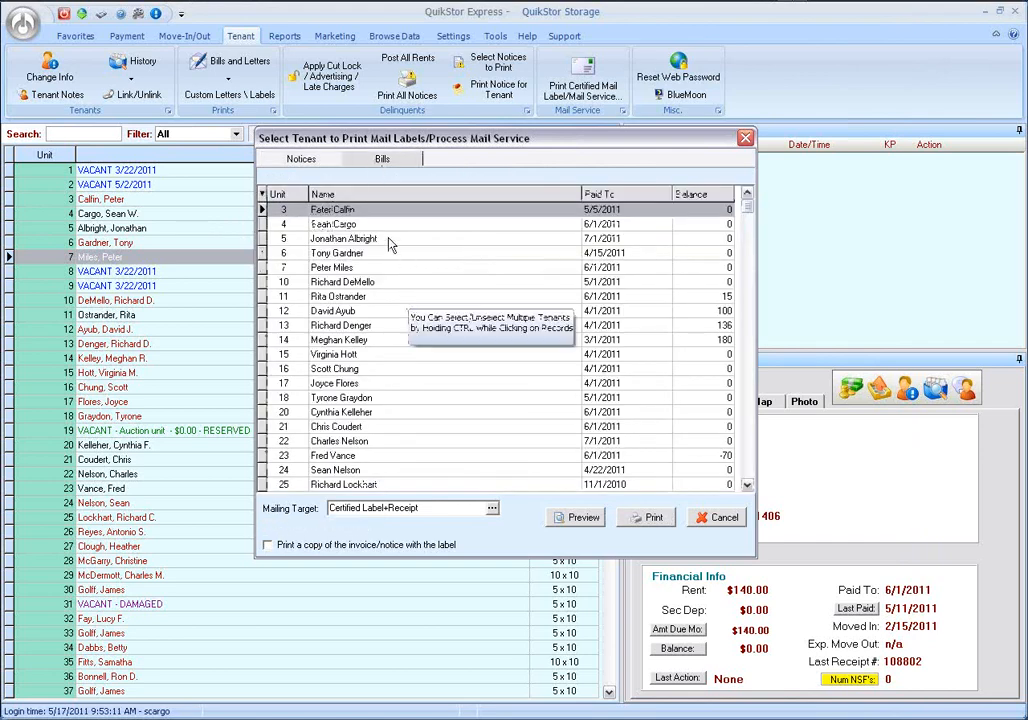
click(340, 282)
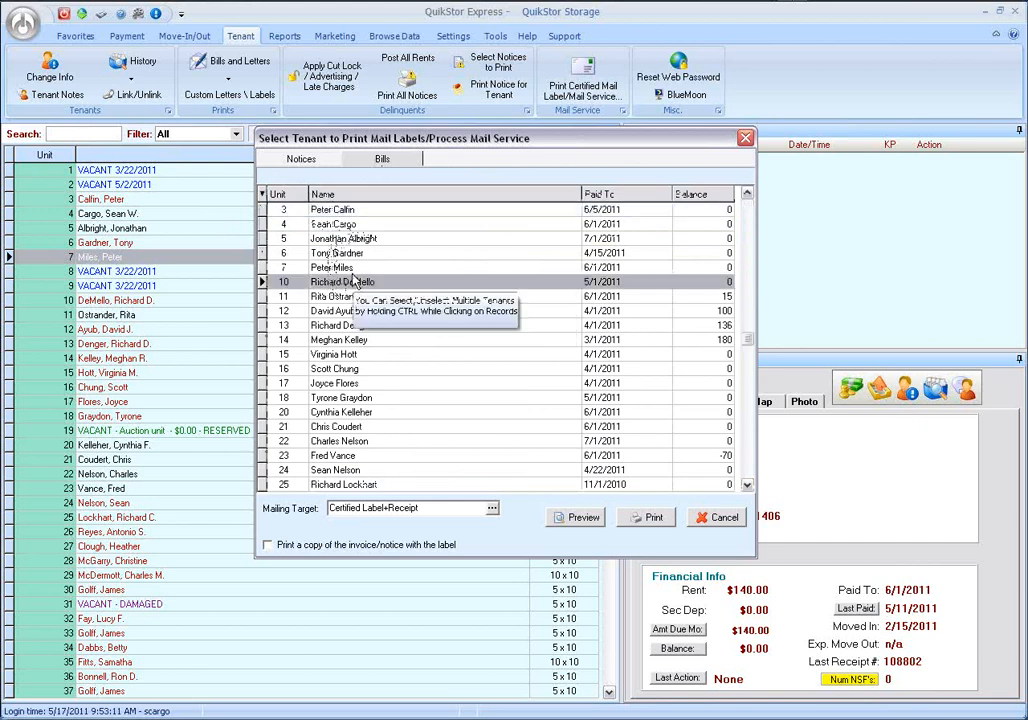
click(493, 509)
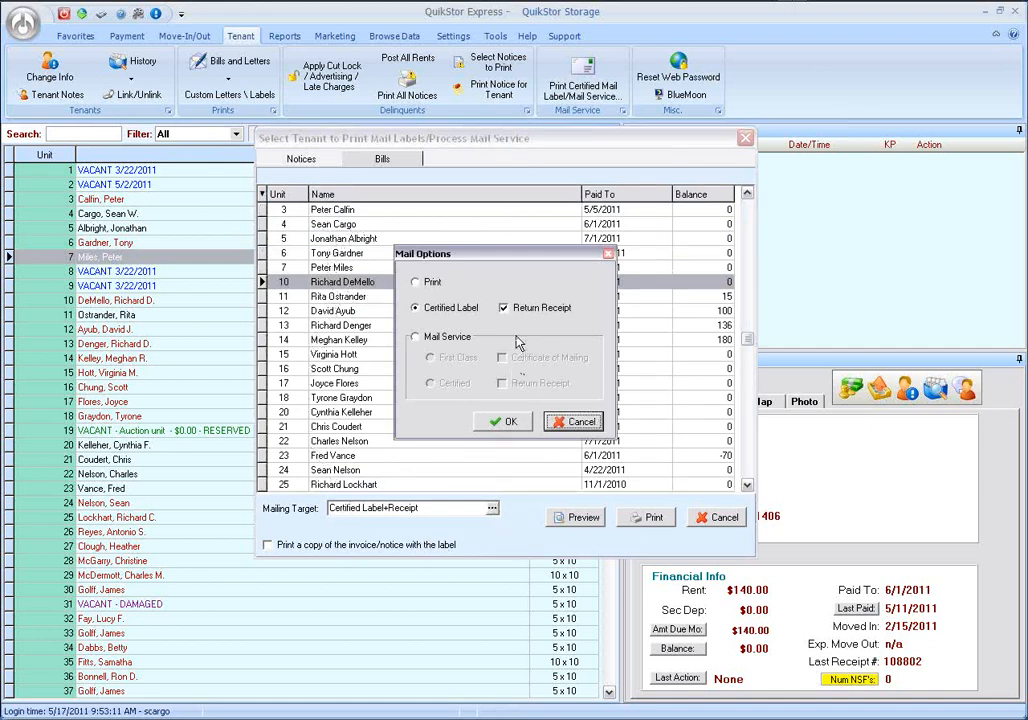
click(416, 339)
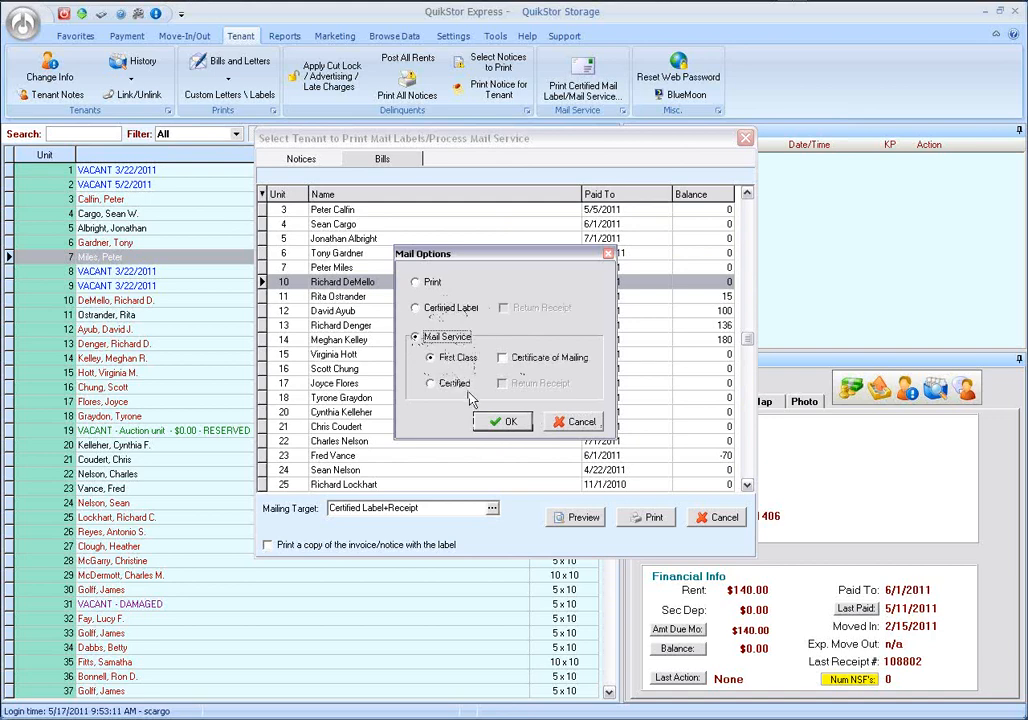
click(503, 421)
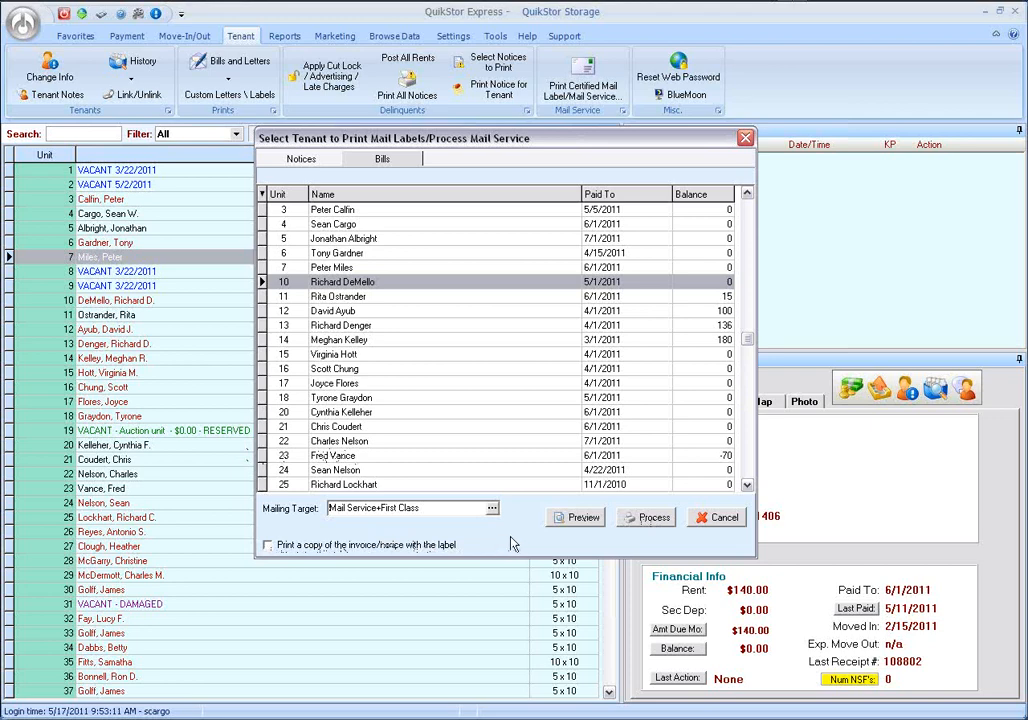
Limit the notices list to tenants with notices issued in the past 5 days.
click(301, 159)
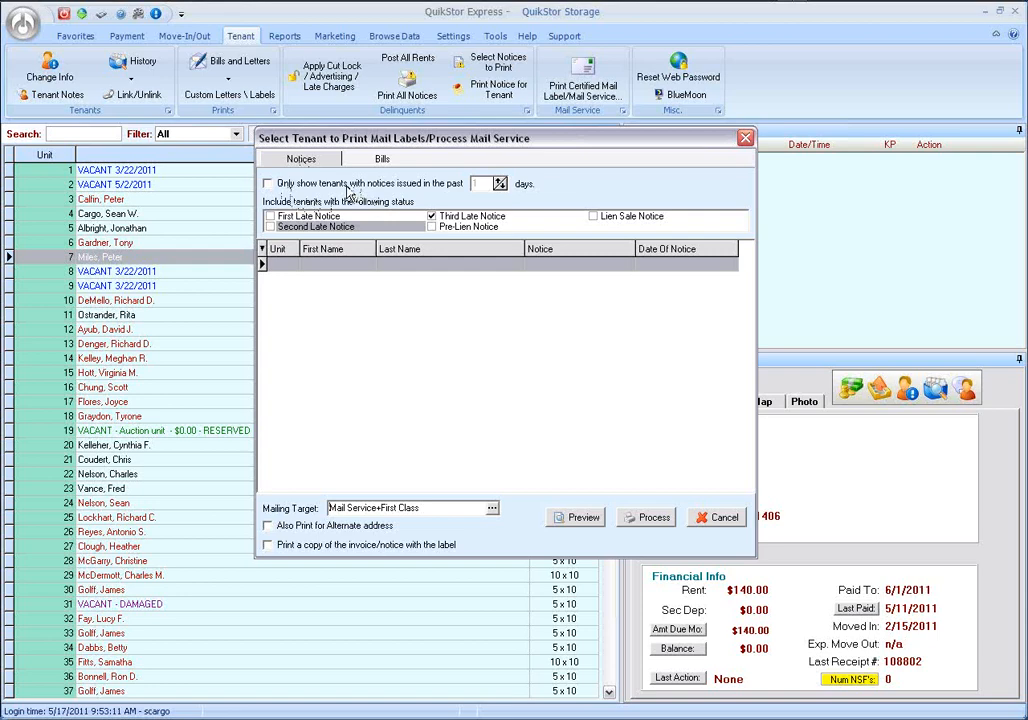
click(335, 187)
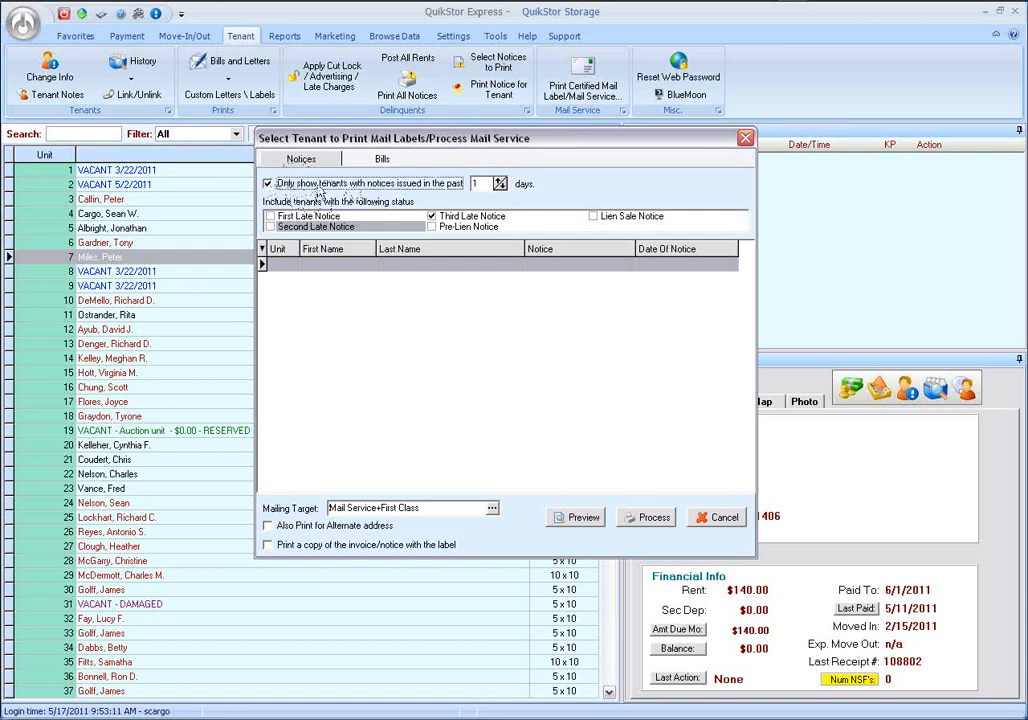
click(500, 182)
click(500, 182)
click(500, 182)
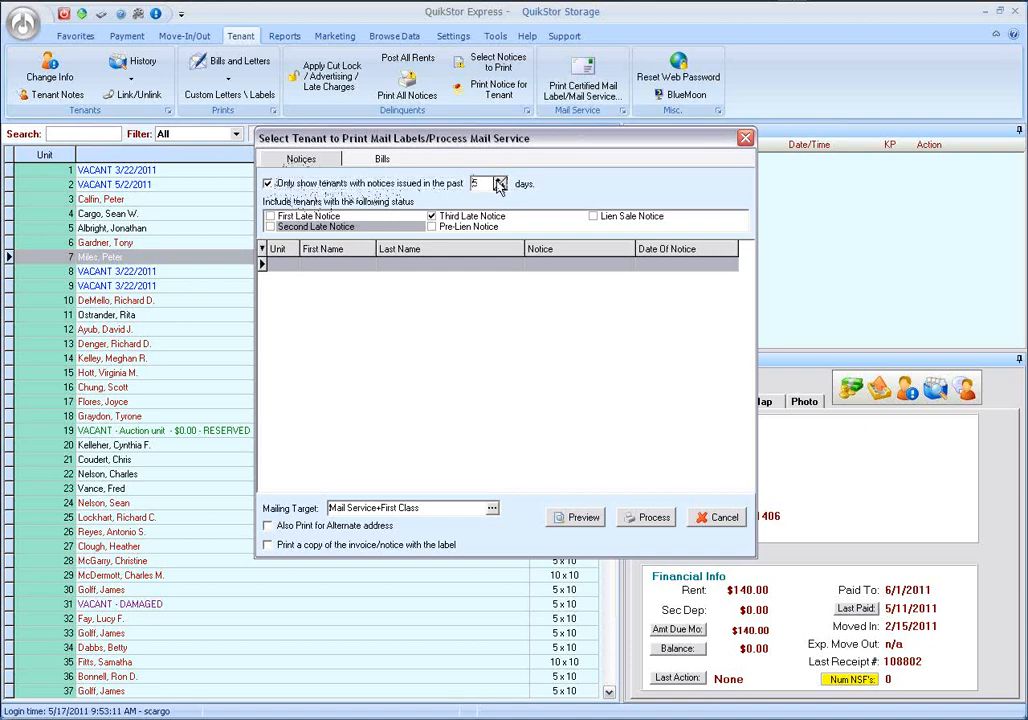
Add First Late Notice to the included statuses, extend the notice period to the past 30 days, and check the bills list.
click(500, 182)
click(500, 182)
click(500, 182)
click(500, 182)
click(500, 182)
click(269, 217)
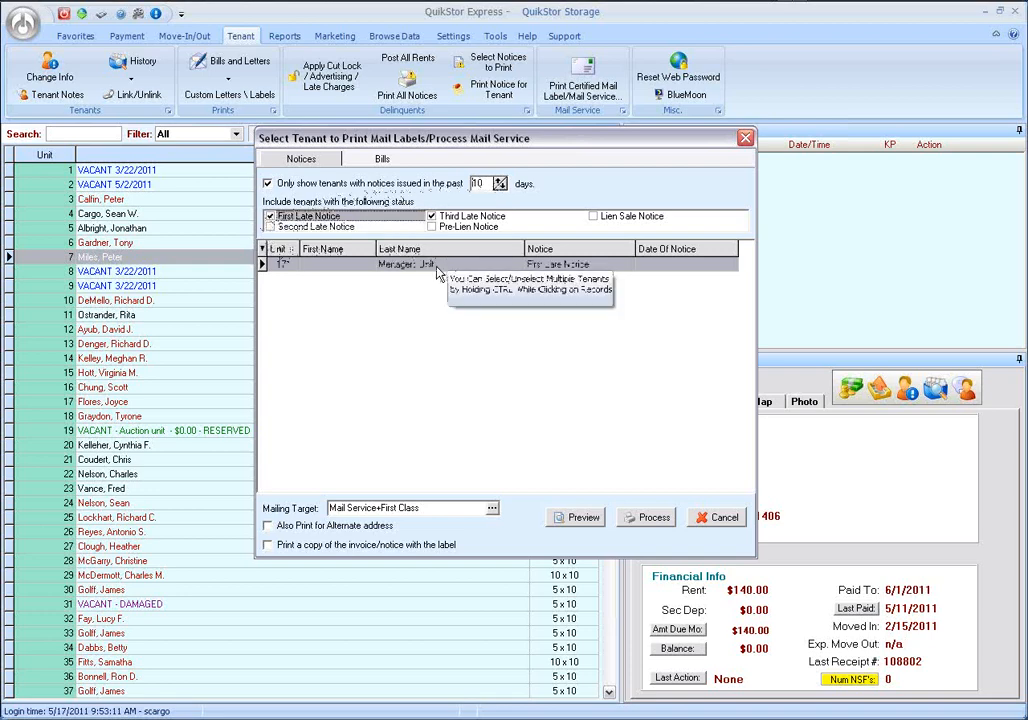
double_click(478, 183)
text(30)
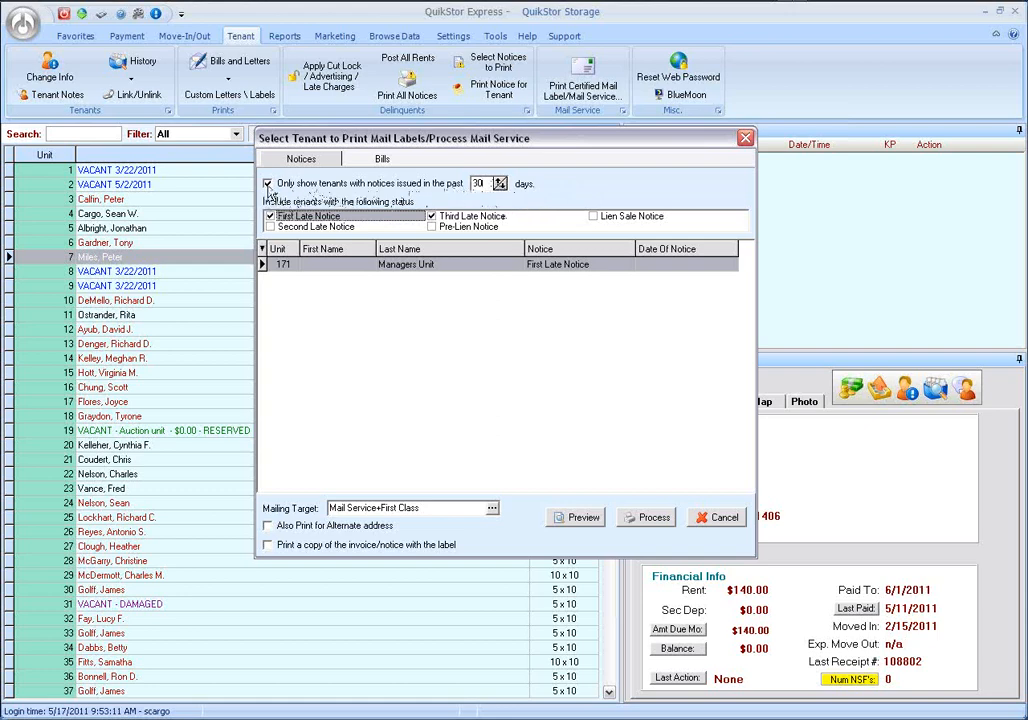
click(379, 162)
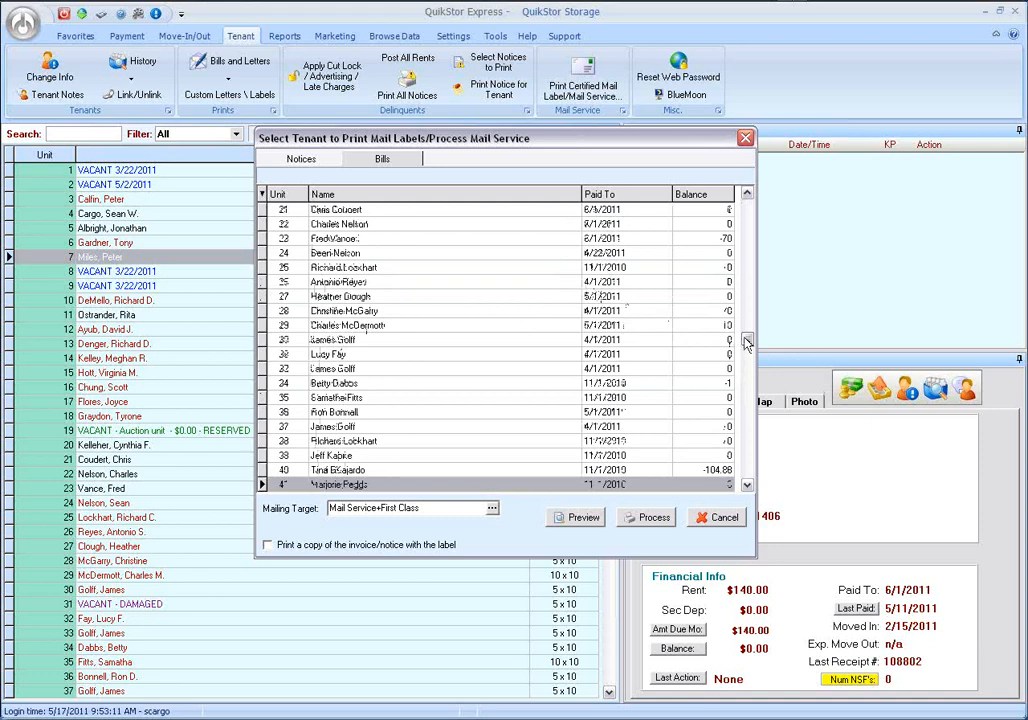
click(302, 160)
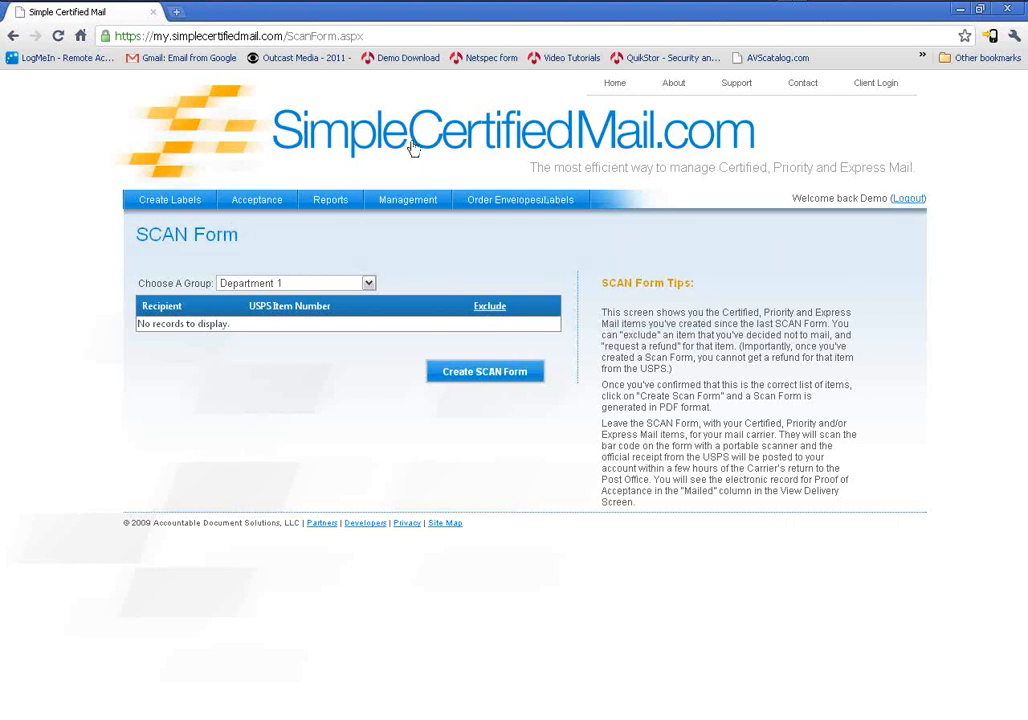
Sign in to SimpleCertifiedMail.com for label creation with username demo, the account password and the client name, and dismiss the password-saving offer.
click(170, 204)
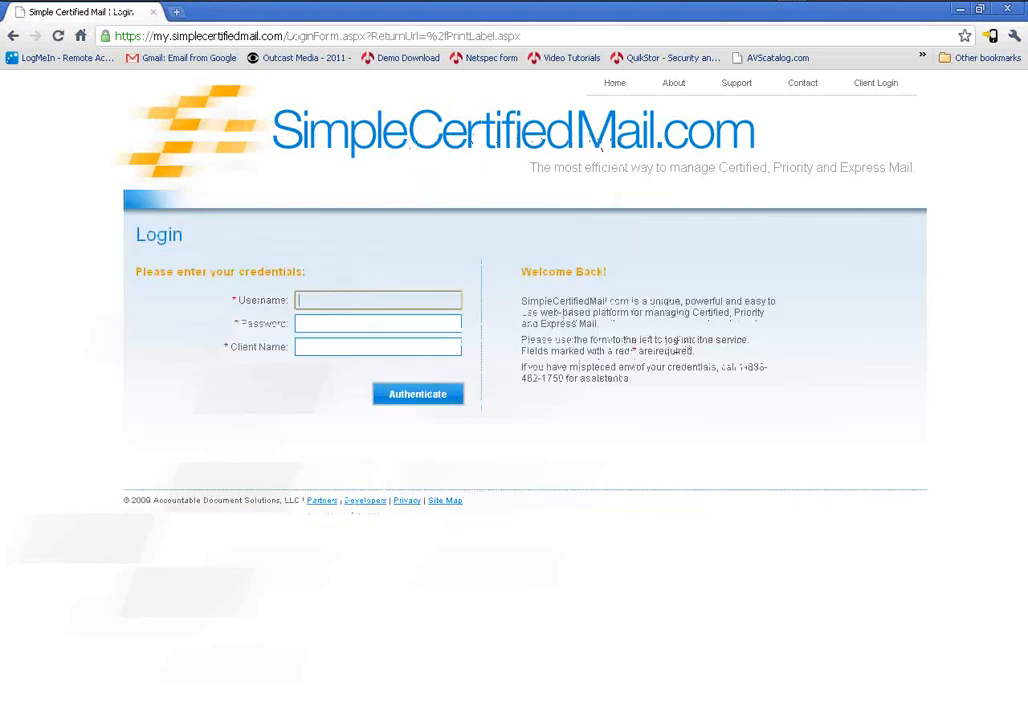
click(342, 301)
click(321, 318)
click(321, 323)
text(••••)
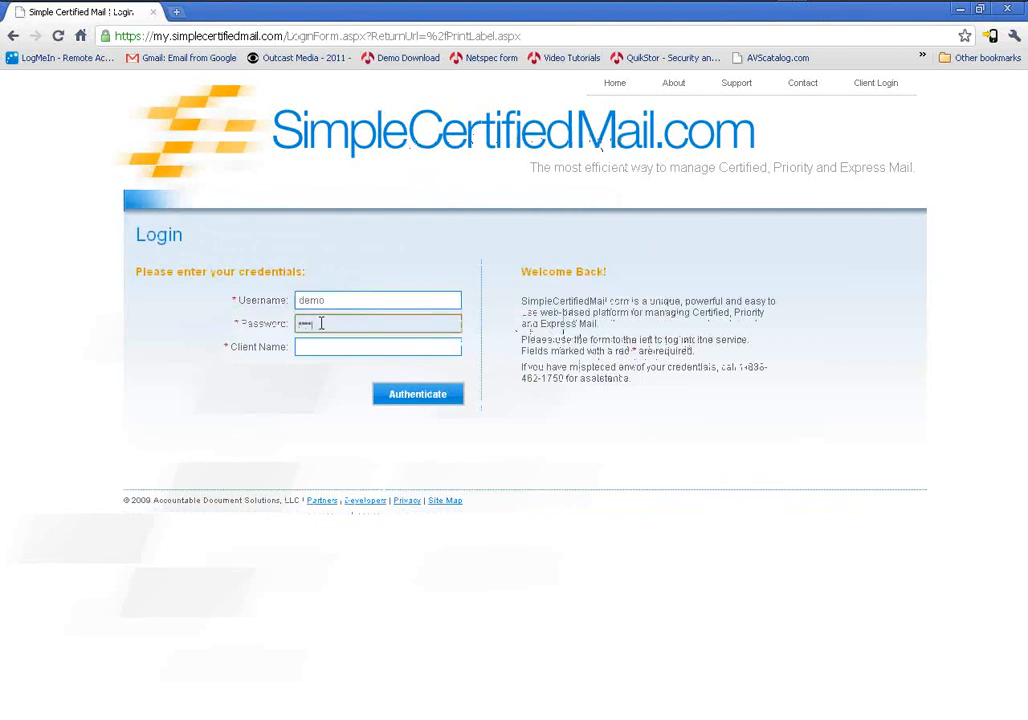
text(••••)
key(Tab)
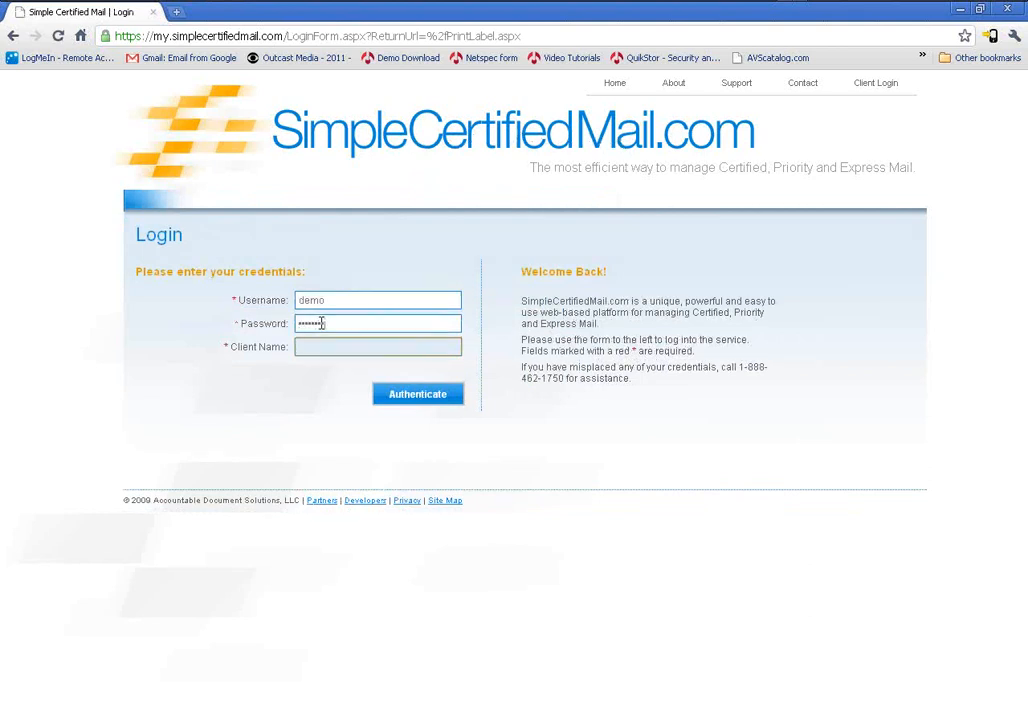
click(320, 346)
click(324, 361)
click(404, 396)
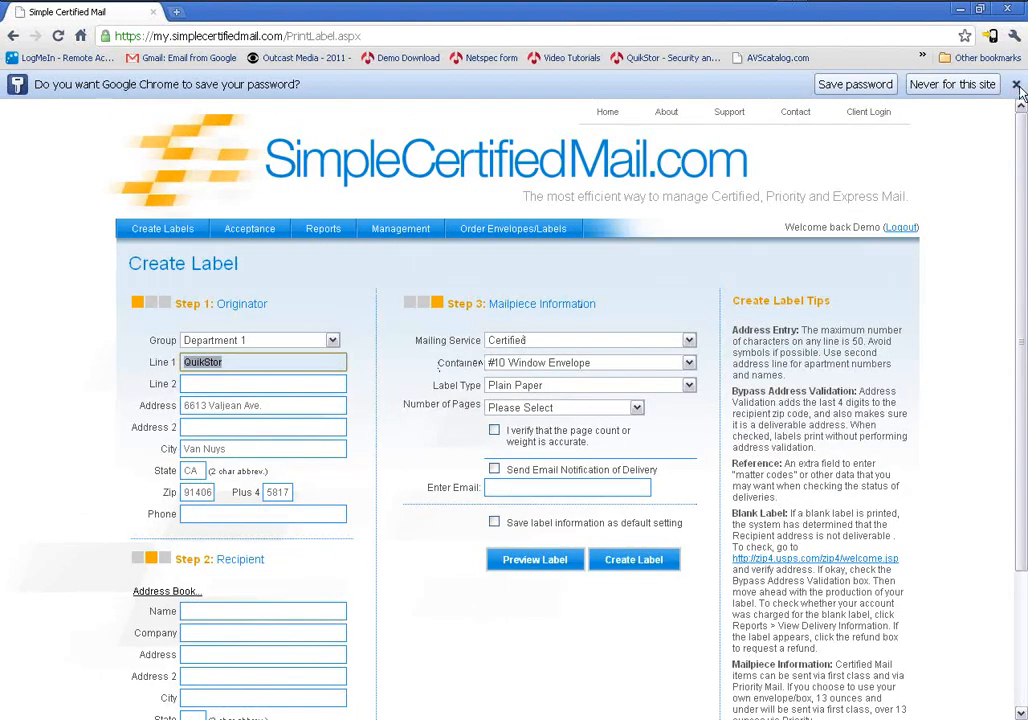
click(824, 80)
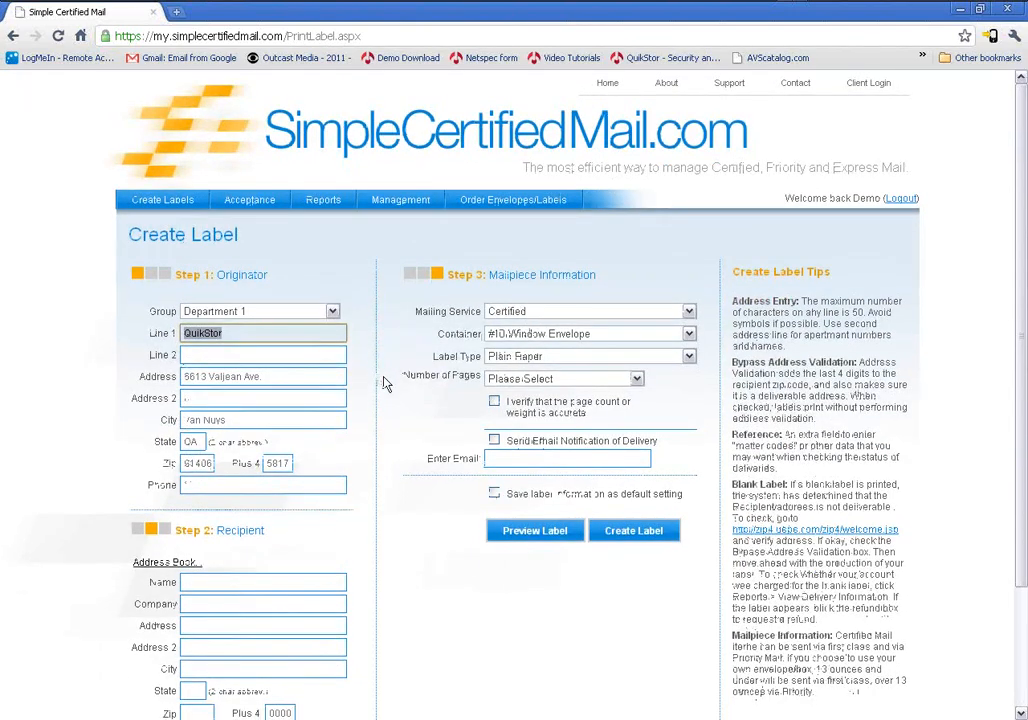
Review the originator, recipient and mailpiece sections of the Create Label form, and open the SCAN Form page.
click(384, 377)
scroll(384, 384, down, 2)
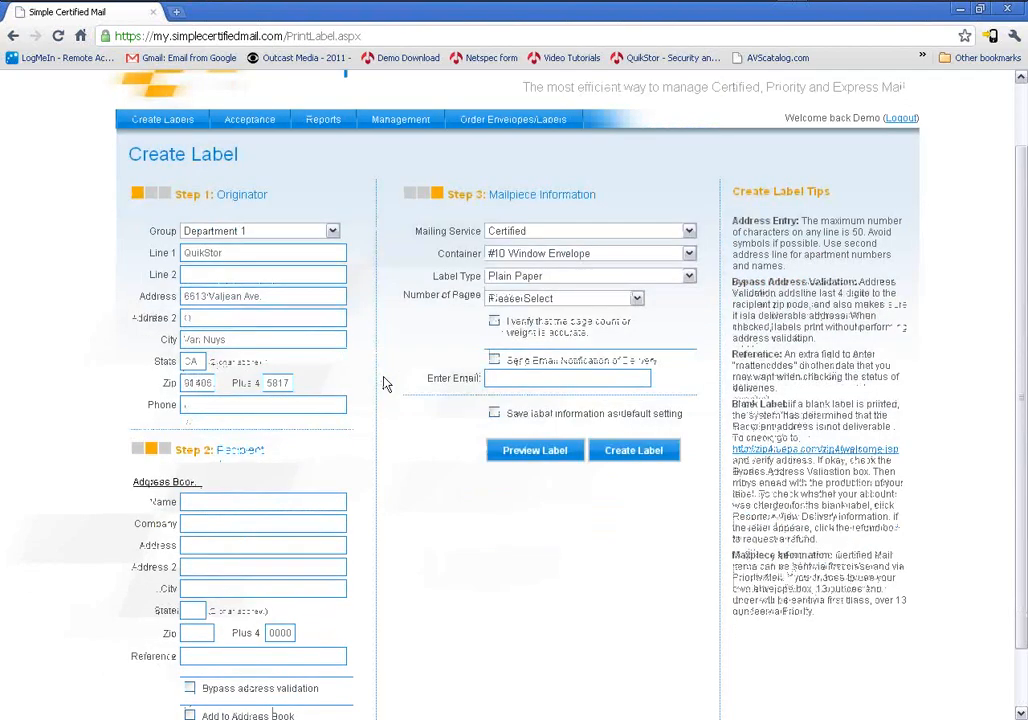
scroll(386, 384, down, 2)
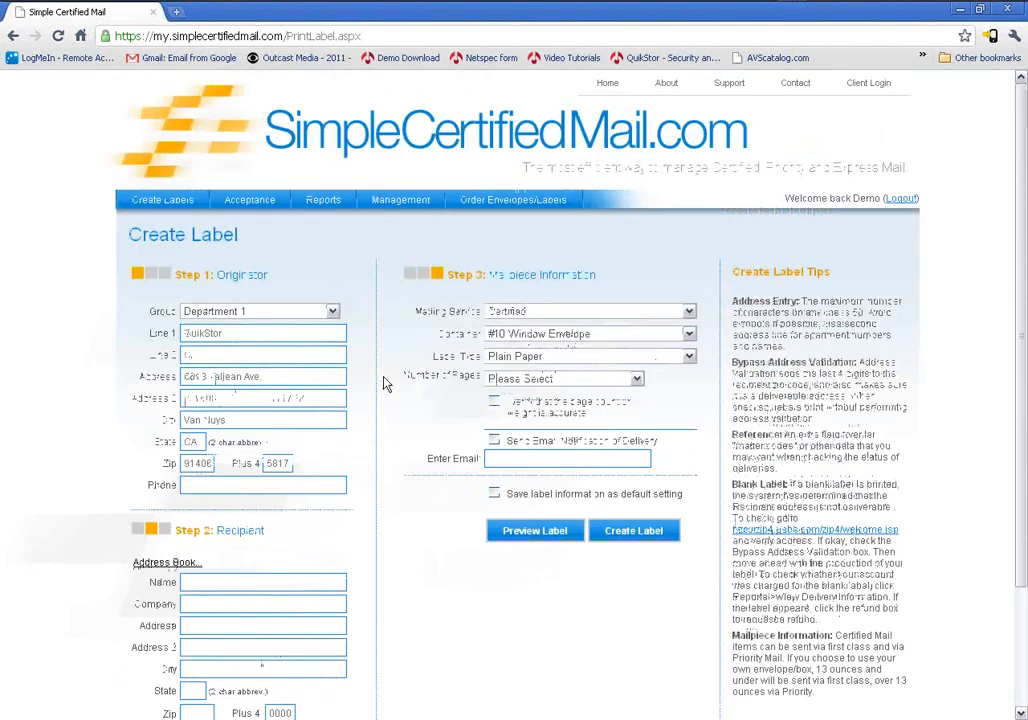
scroll(386, 384, down, 2)
scroll(386, 384, down, 2)
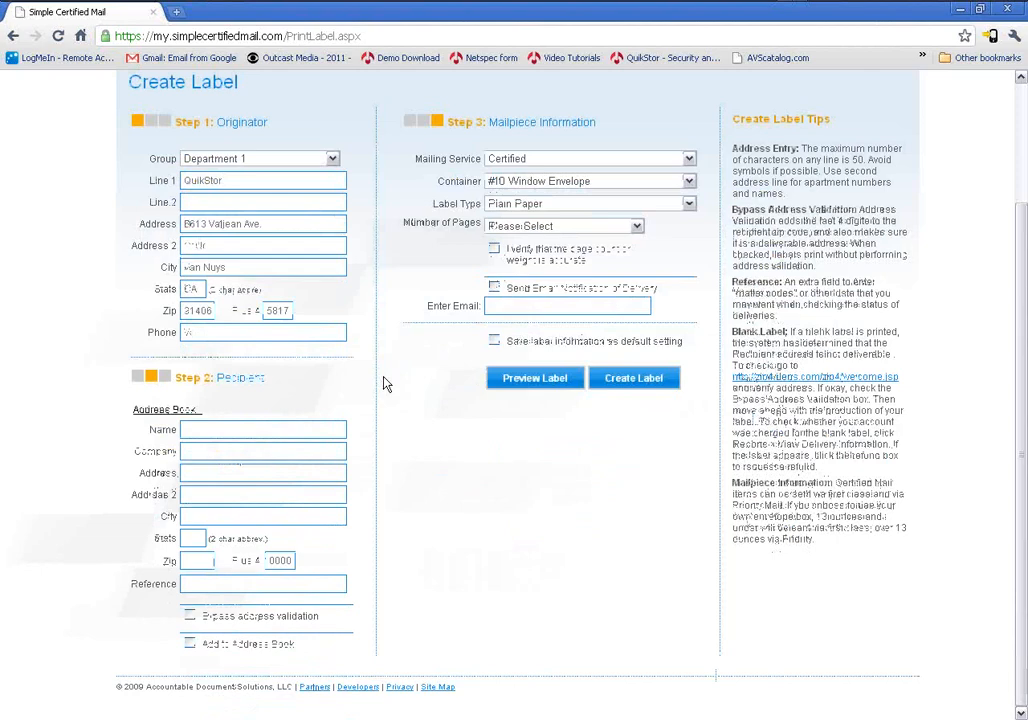
scroll(386, 384, up, 2)
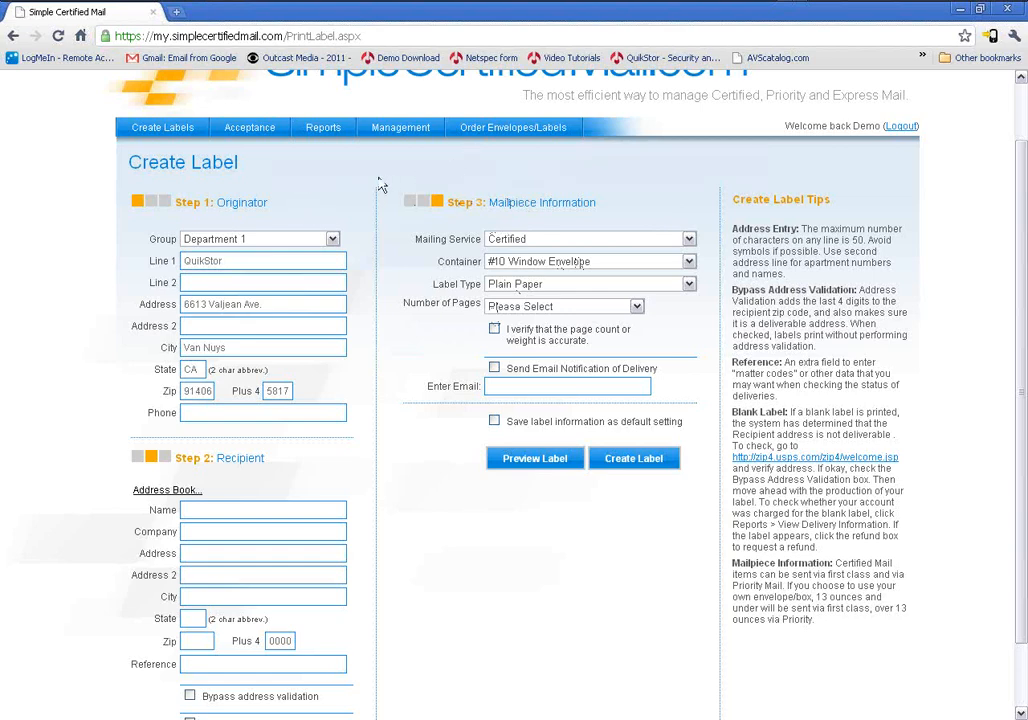
click(249, 131)
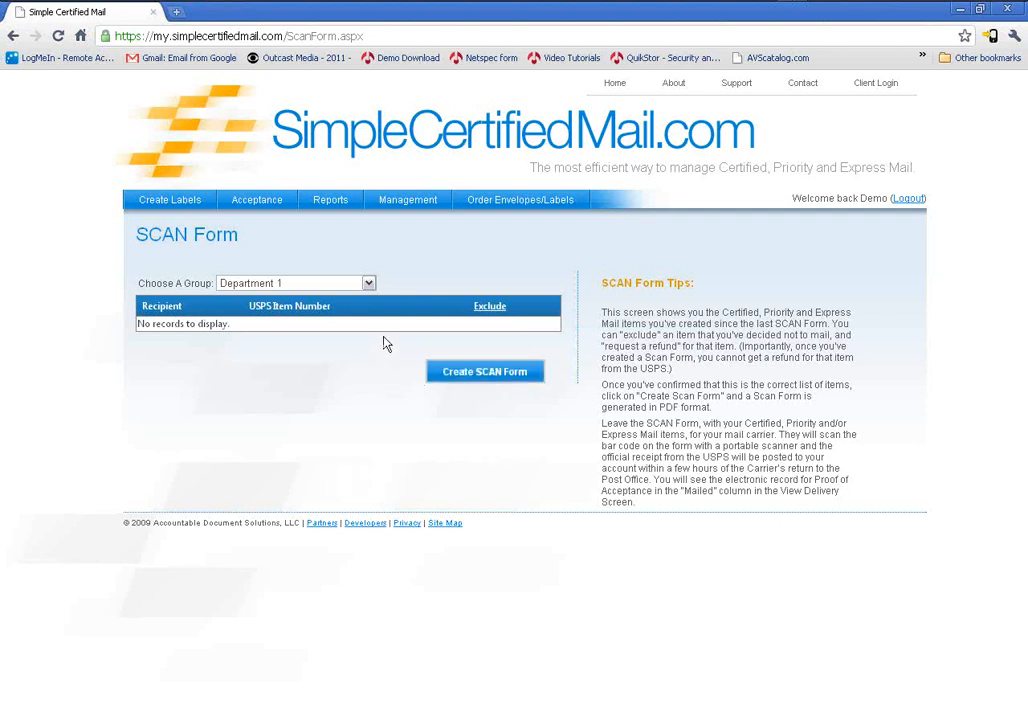
View the delivery information search page and the order form for certified mail envelopes and labels.
click(316, 210)
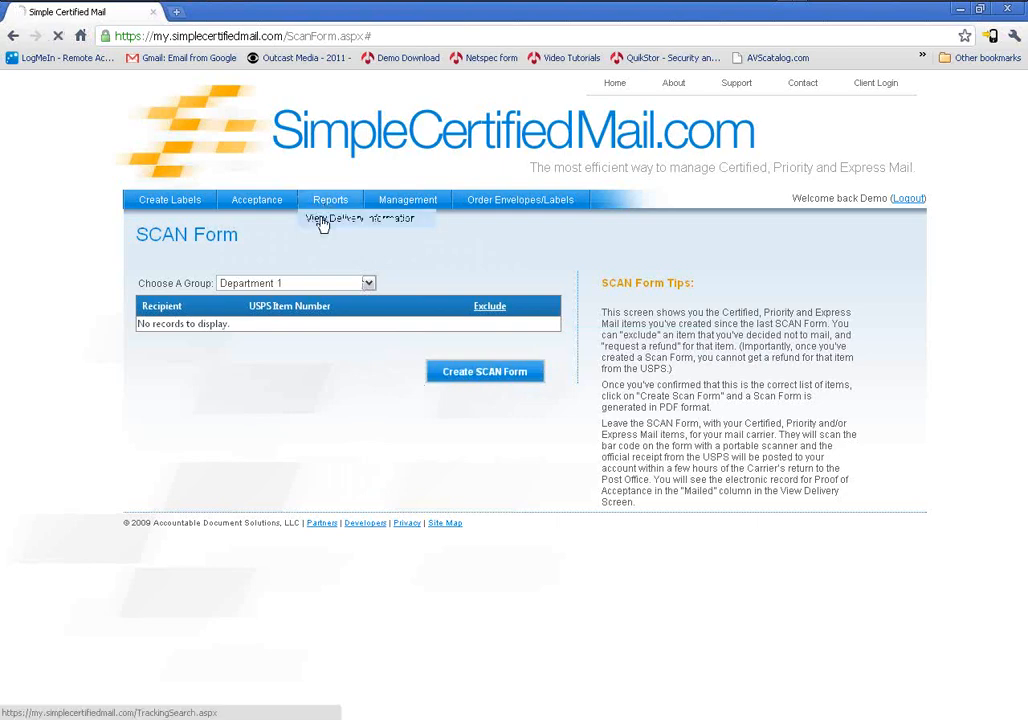
click(323, 220)
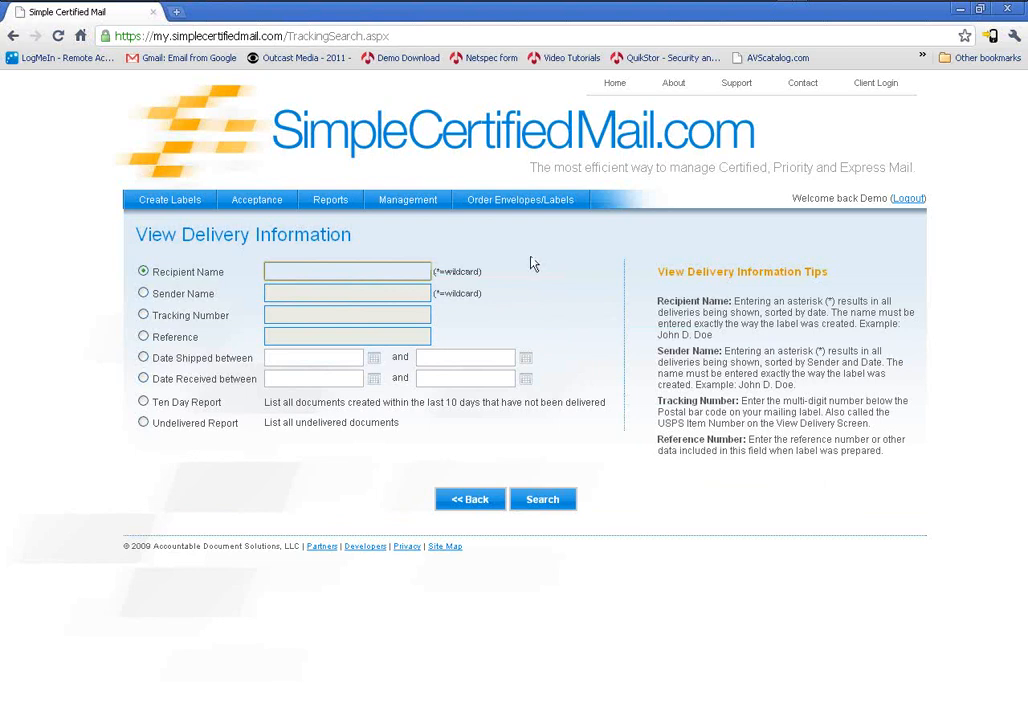
text(*)
click(504, 207)
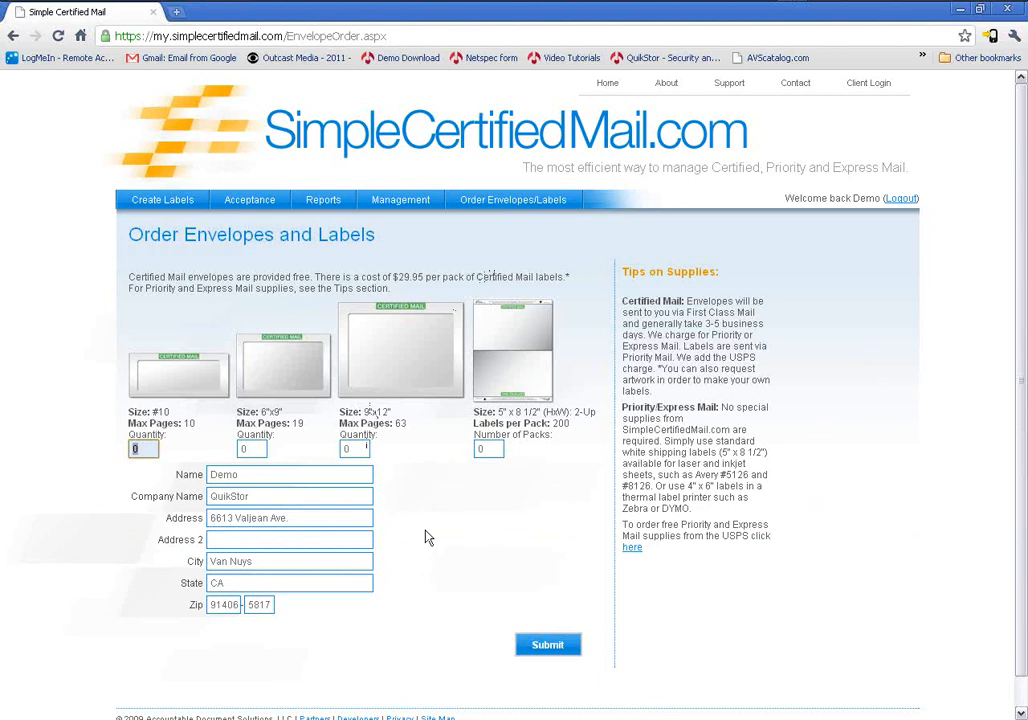
scroll(427, 513, down, 1)
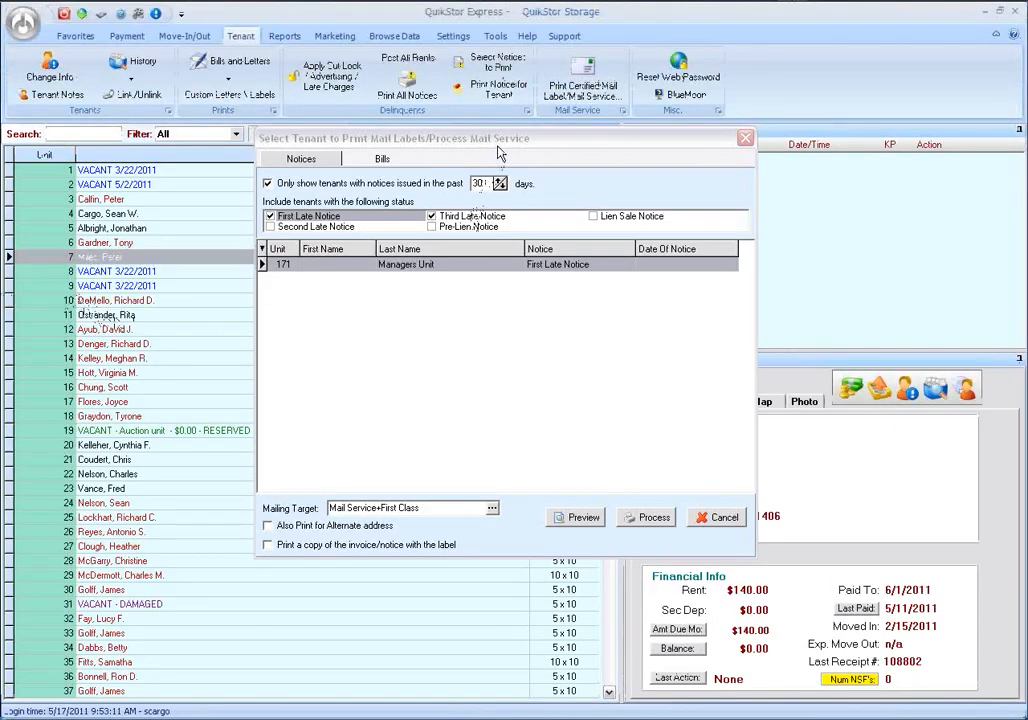
Cancel the mail label processing dialog in QuikStor Express and select the tenant in unit 10.
drag(499, 148, 491, 146)
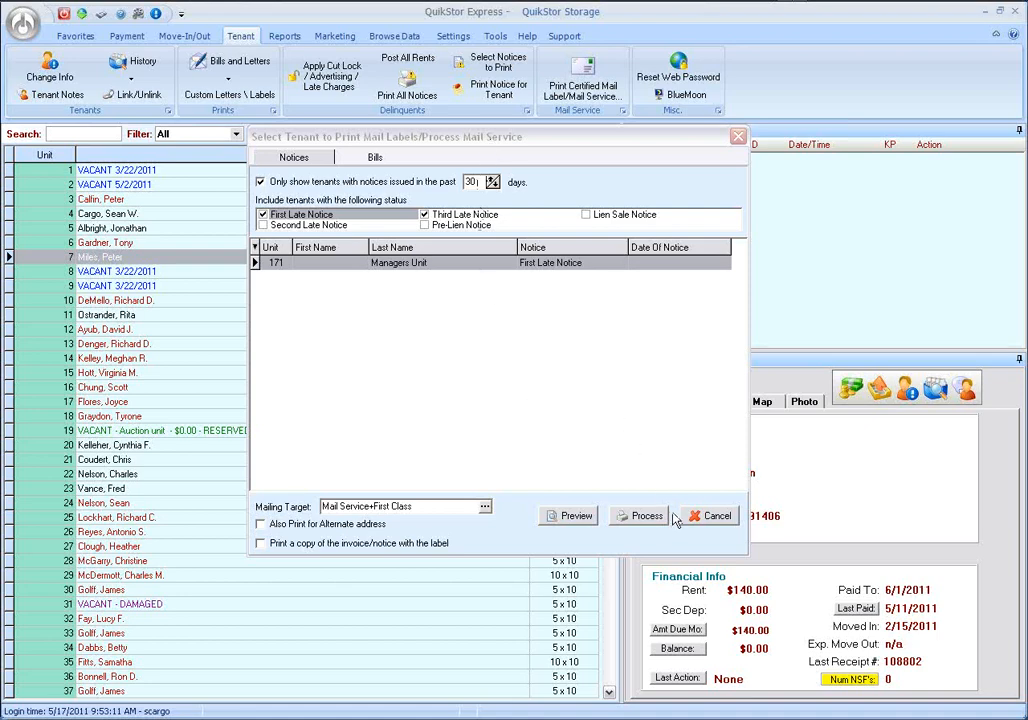
click(708, 516)
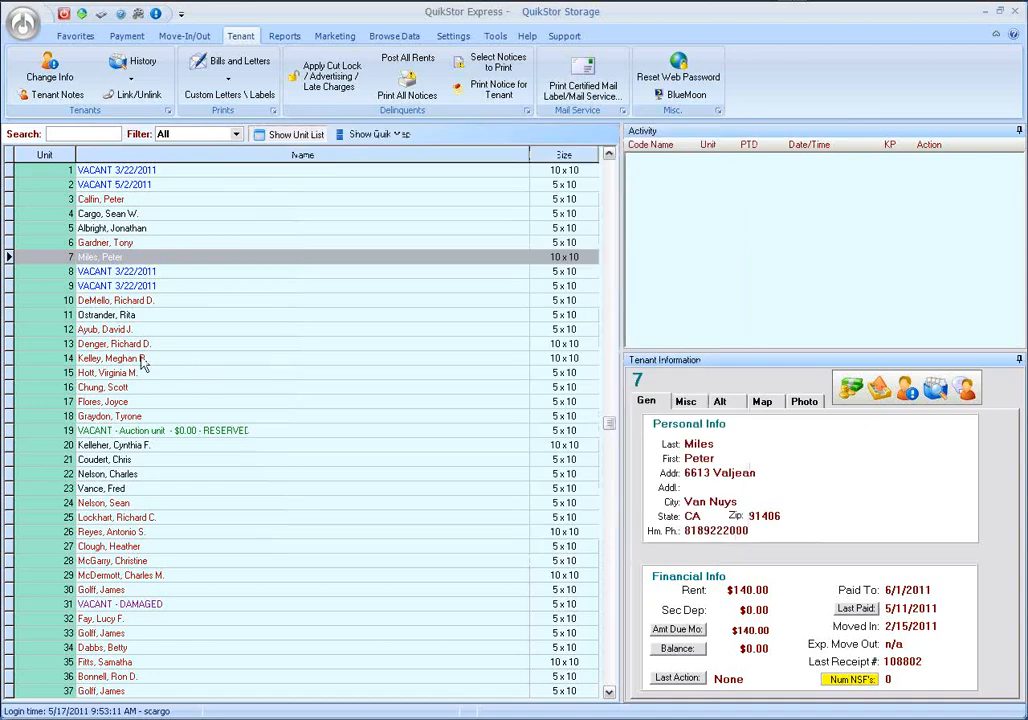
click(127, 300)
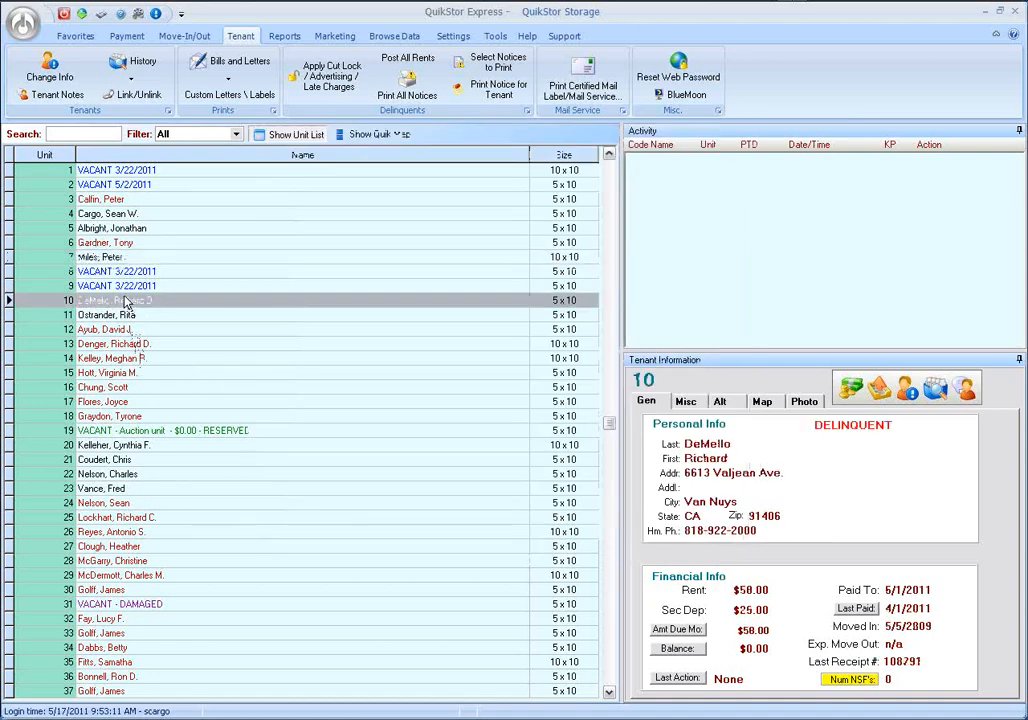